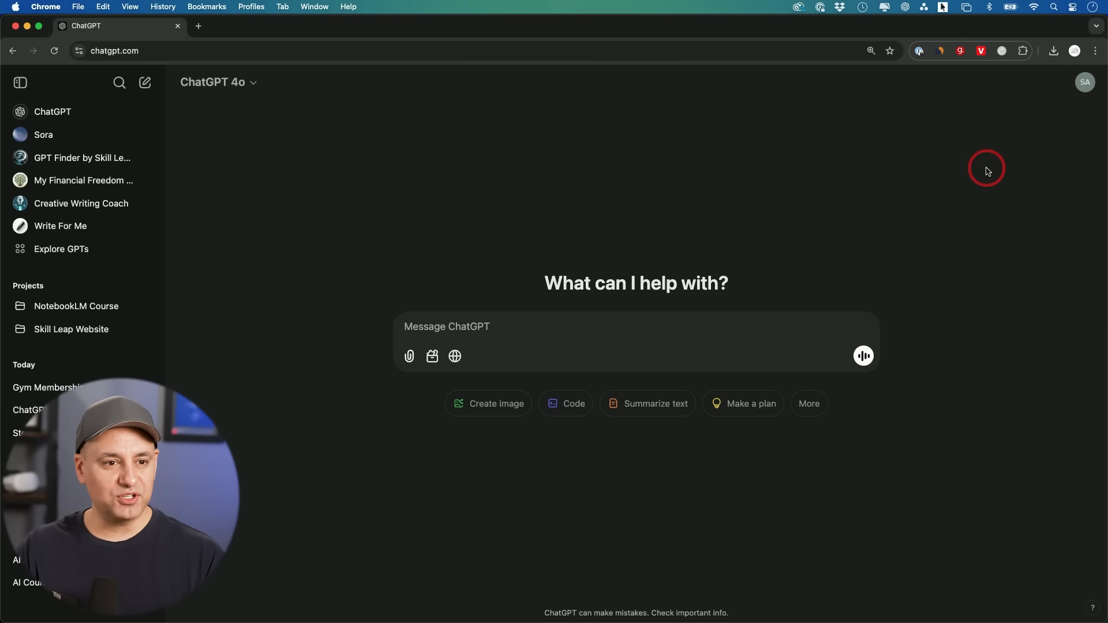
Show the account menu from the top-right profile avatar.
click(1084, 88)
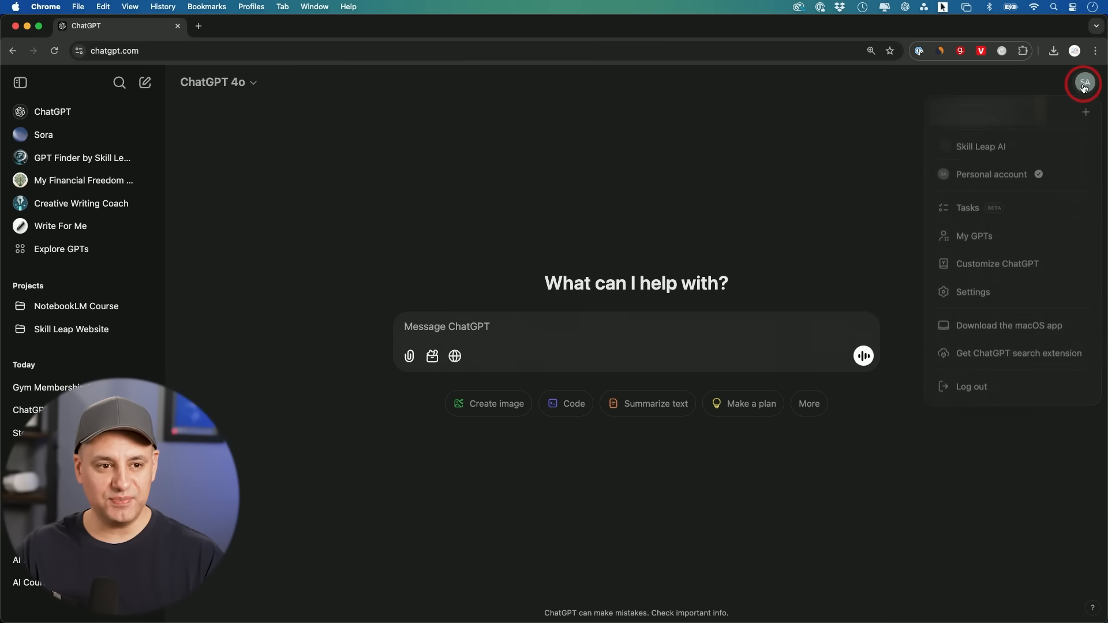
In Customize ChatGPT, fill in the preferred name and move to the occupation question.
click(1031, 265)
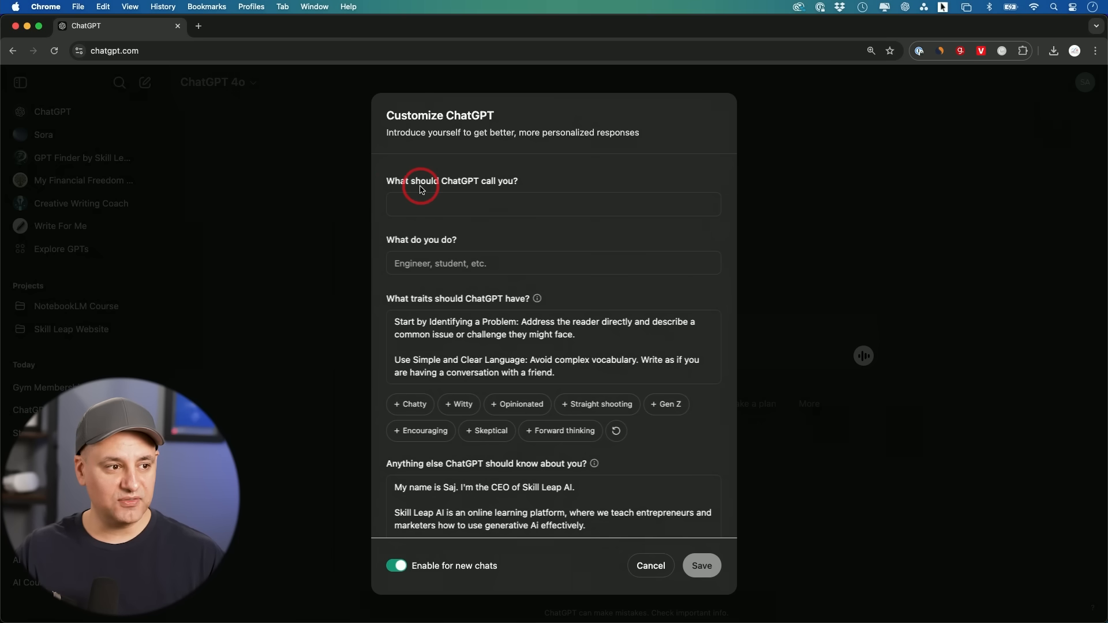
click(468, 205)
text(Saj)
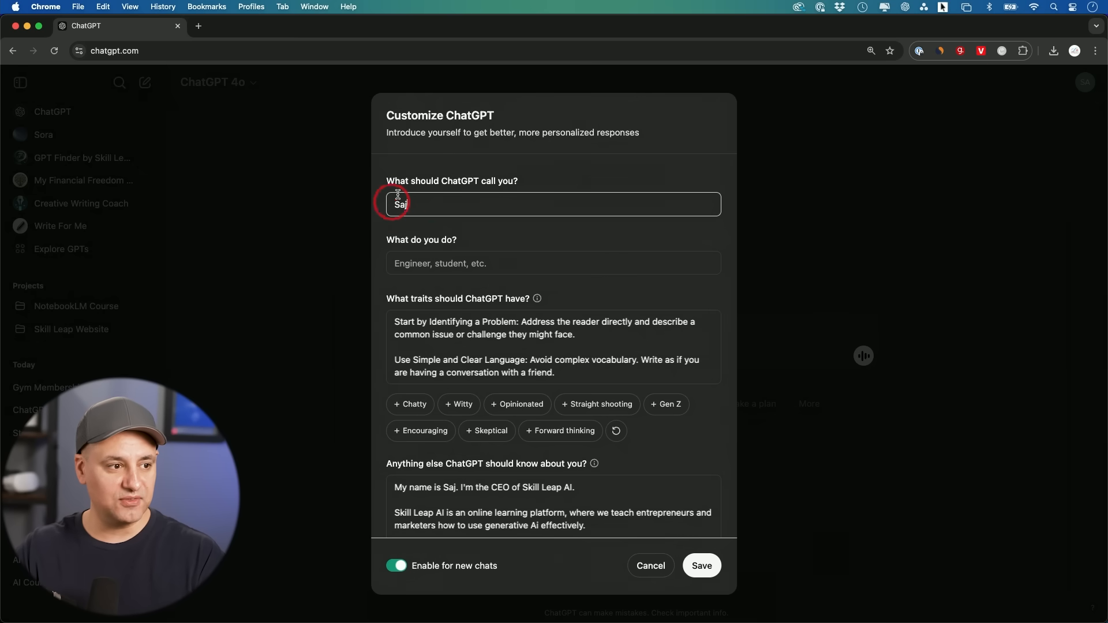
click(427, 266)
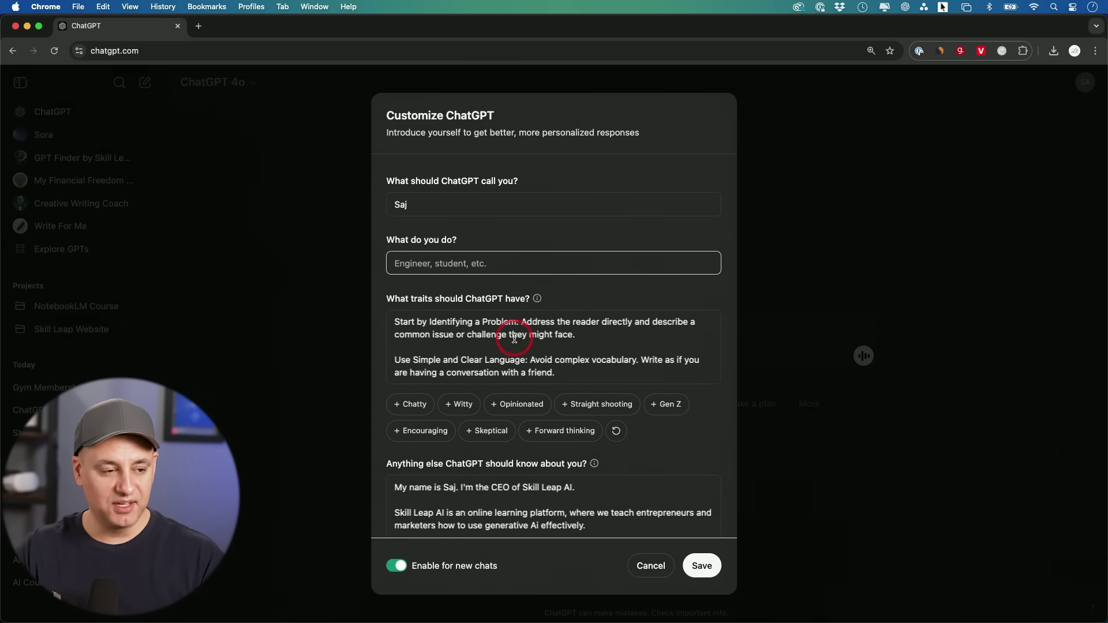
scroll(514, 337, down, 2)
scroll(519, 339, up, 2)
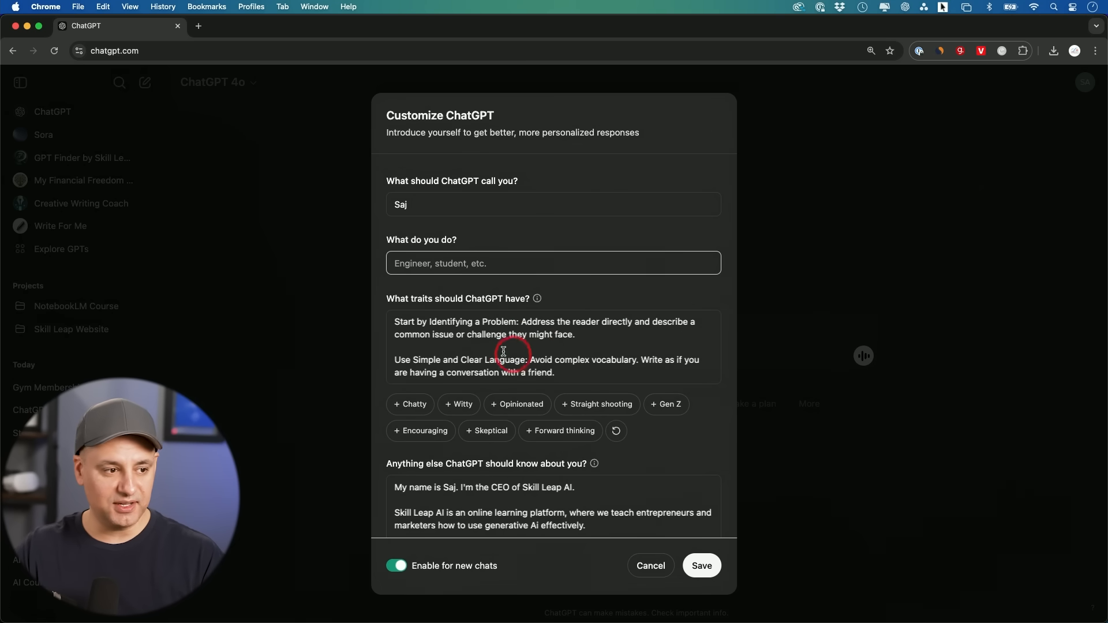
click(412, 341)
scroll(413, 340, down, 1)
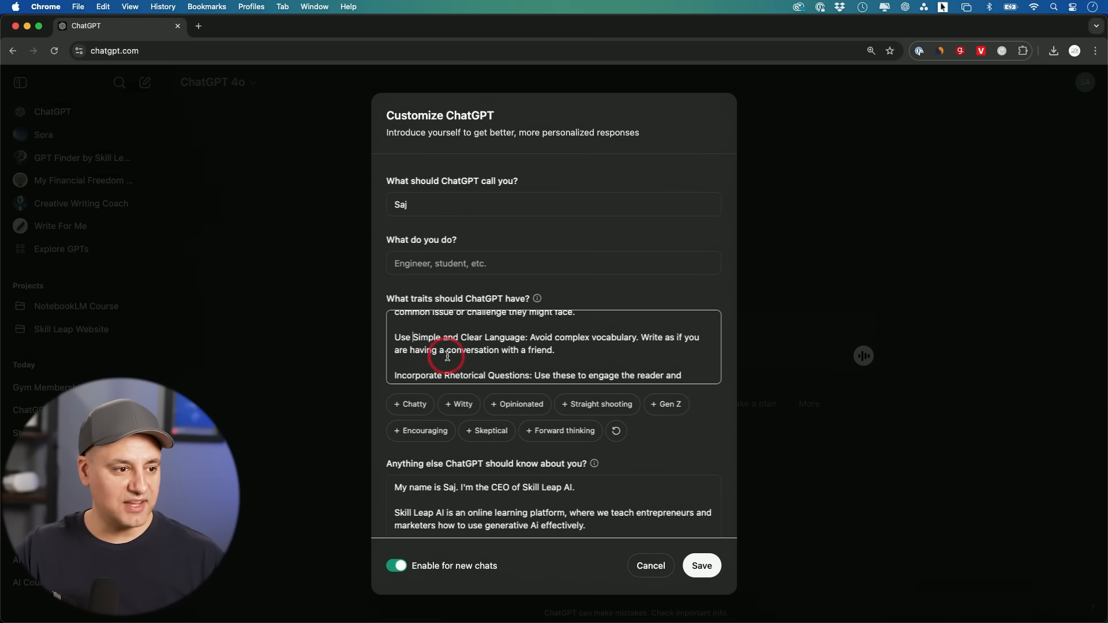
scroll(500, 354, down, 1)
scroll(476, 341, down, 1)
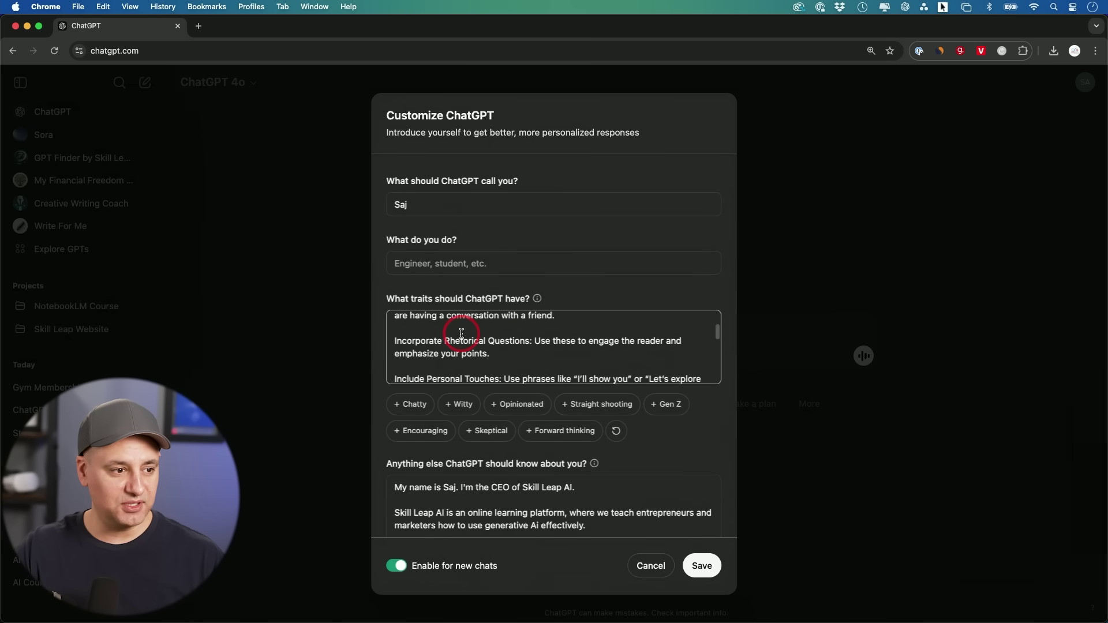
scroll(477, 341, down, 1)
scroll(480, 341, down, 1)
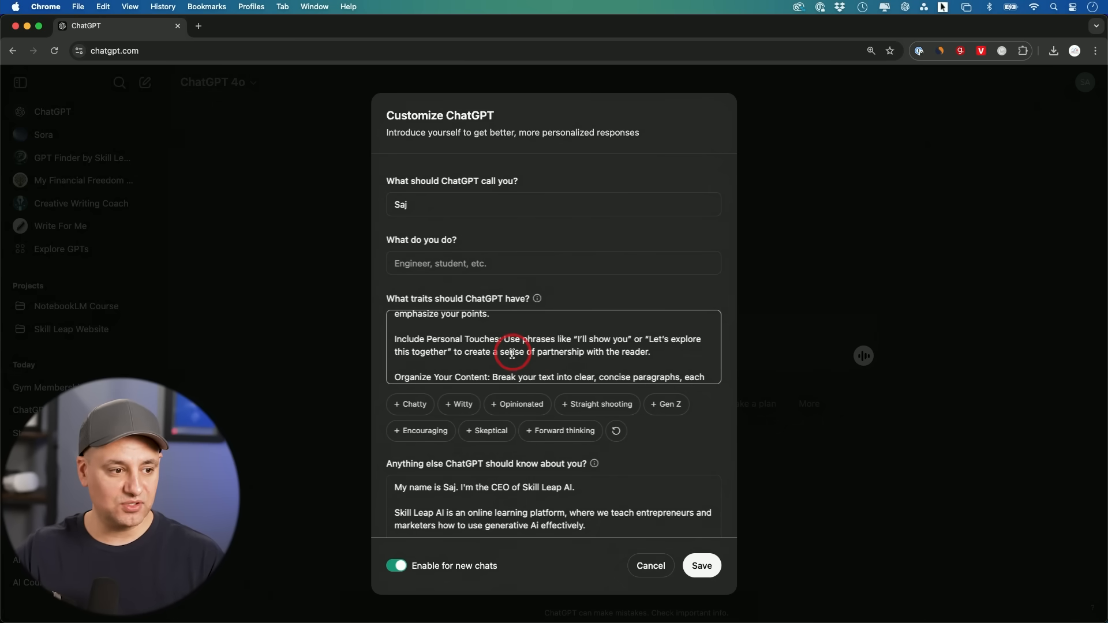
scroll(512, 355, down, 2)
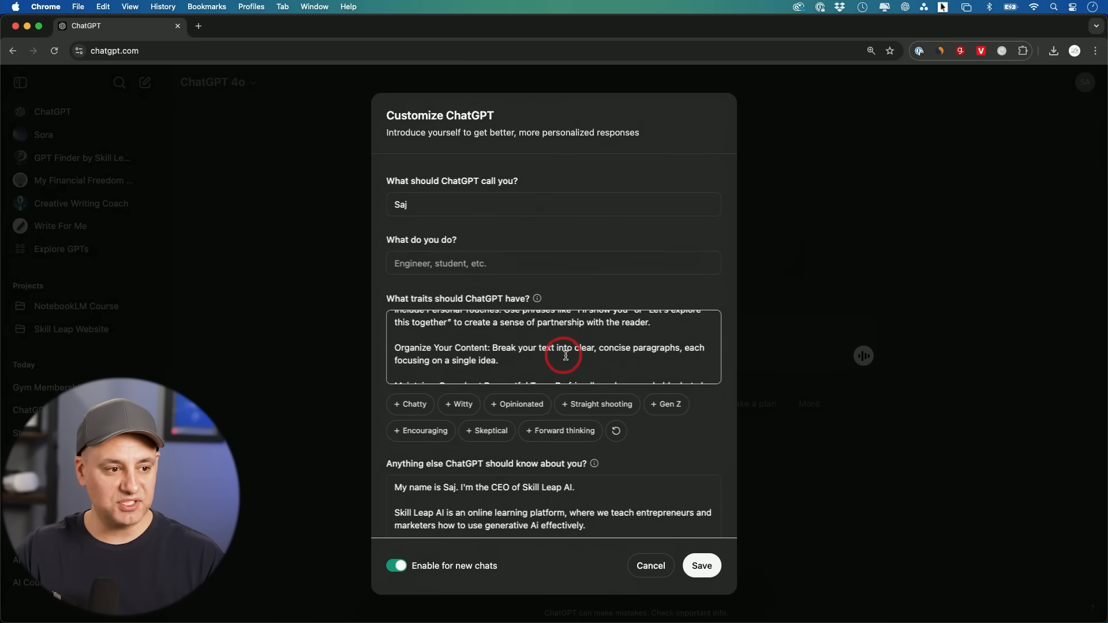
scroll(630, 356, down, 2)
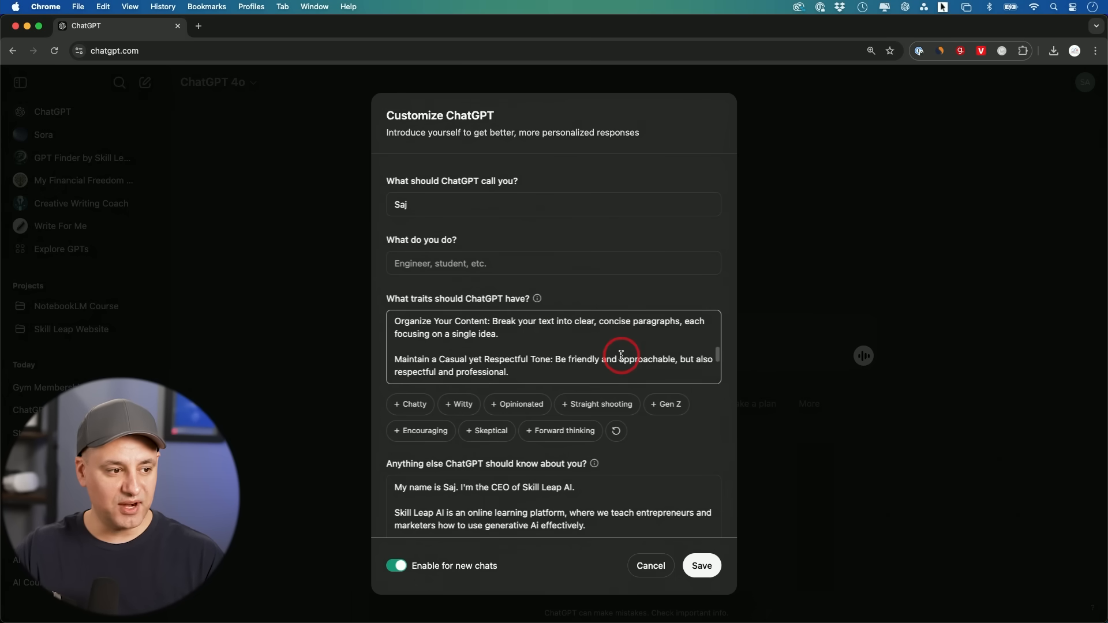
scroll(627, 355, down, 2)
scroll(624, 355, down, 2)
scroll(621, 356, down, 1)
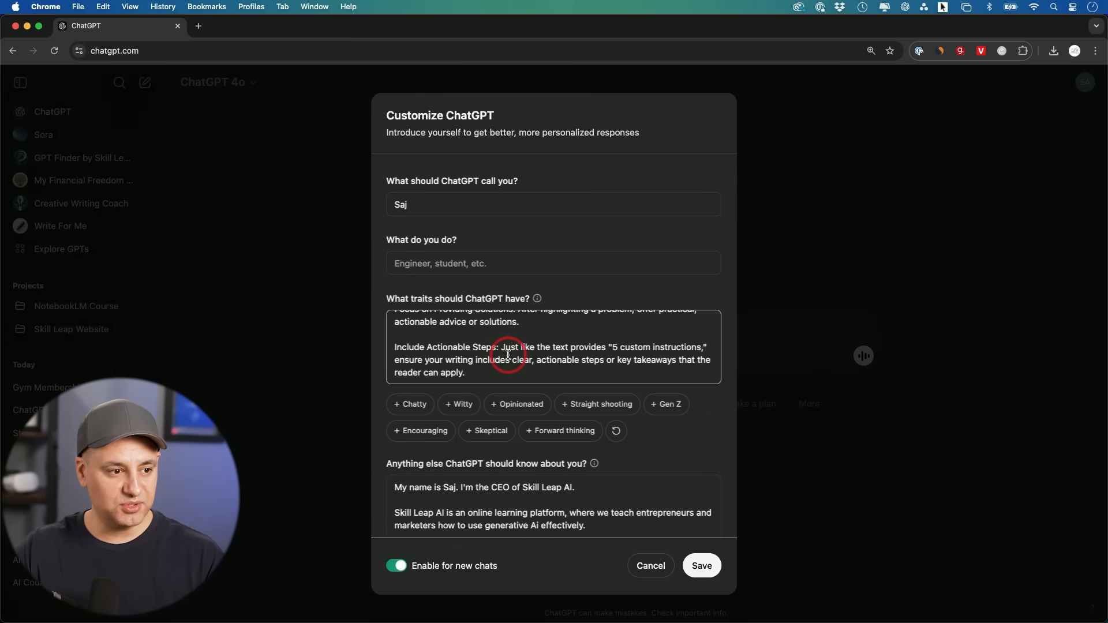
scroll(507, 357, up, 2)
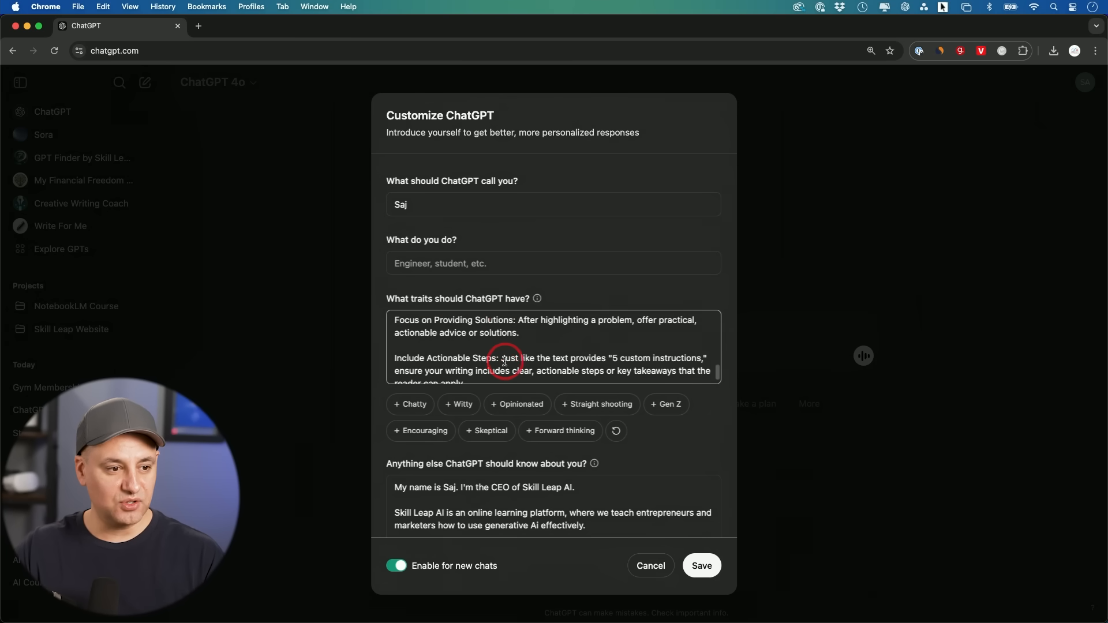
scroll(497, 359, up, 3)
scroll(503, 362, up, 3)
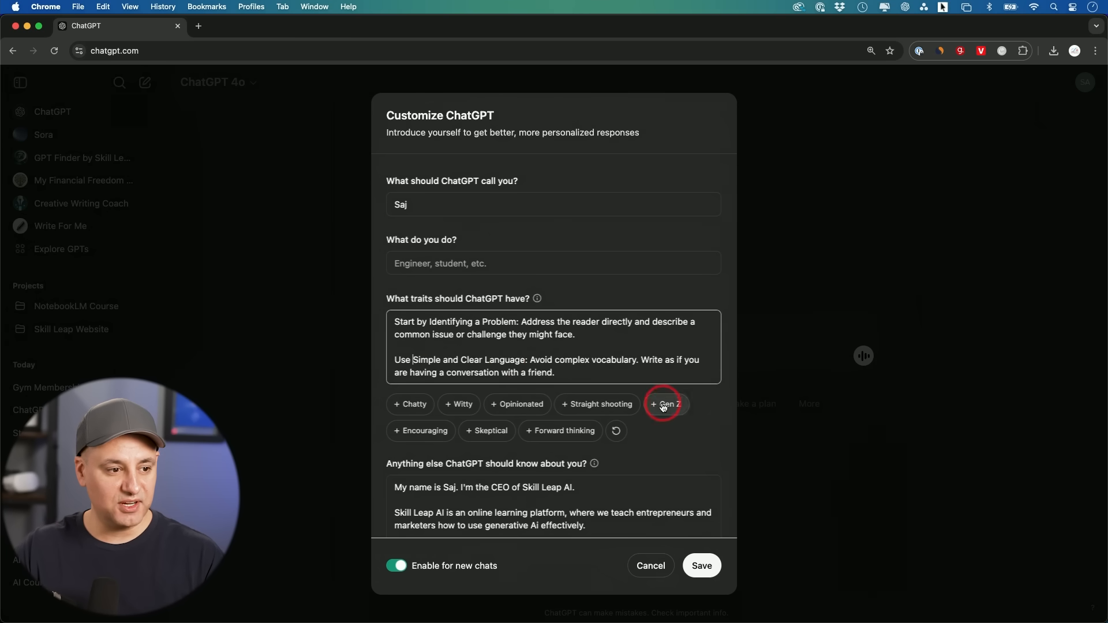
scroll(598, 352, down, 1)
scroll(566, 370, down, 5)
click(551, 370)
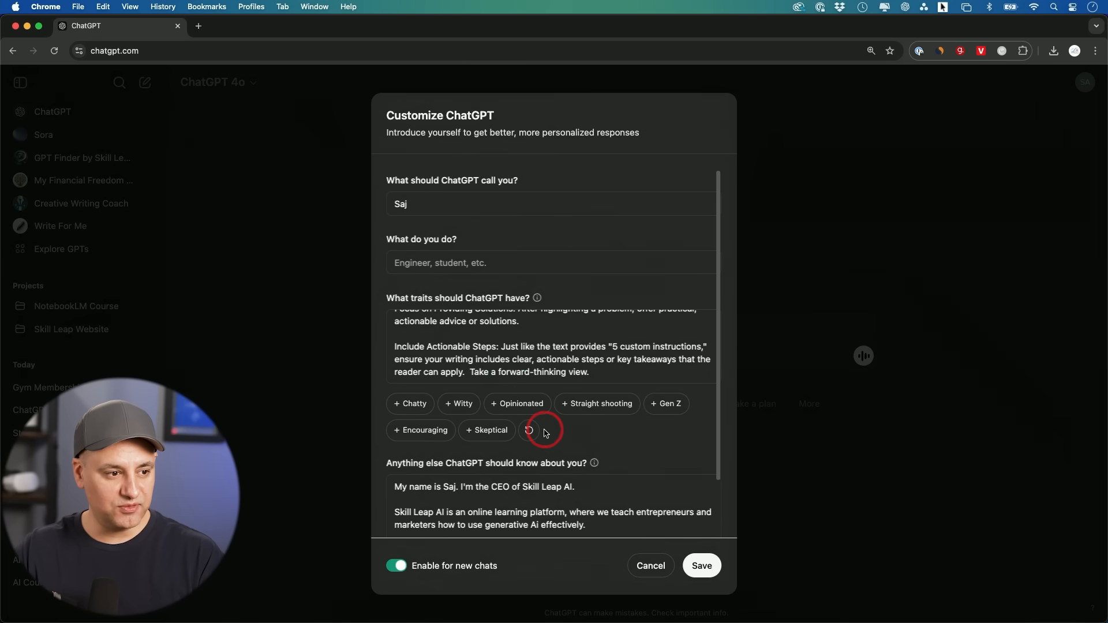
Try the Forward thinking and Encouraging trait chips, then delete each added sentence.
click(546, 434)
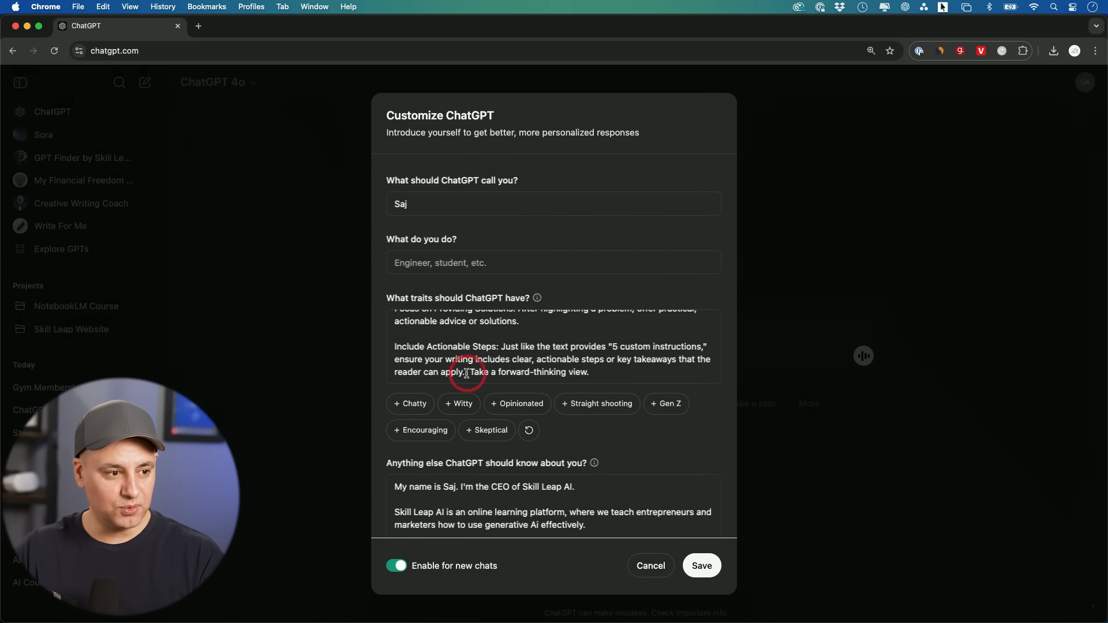
drag(469, 373, 643, 373)
key(BackSpace)
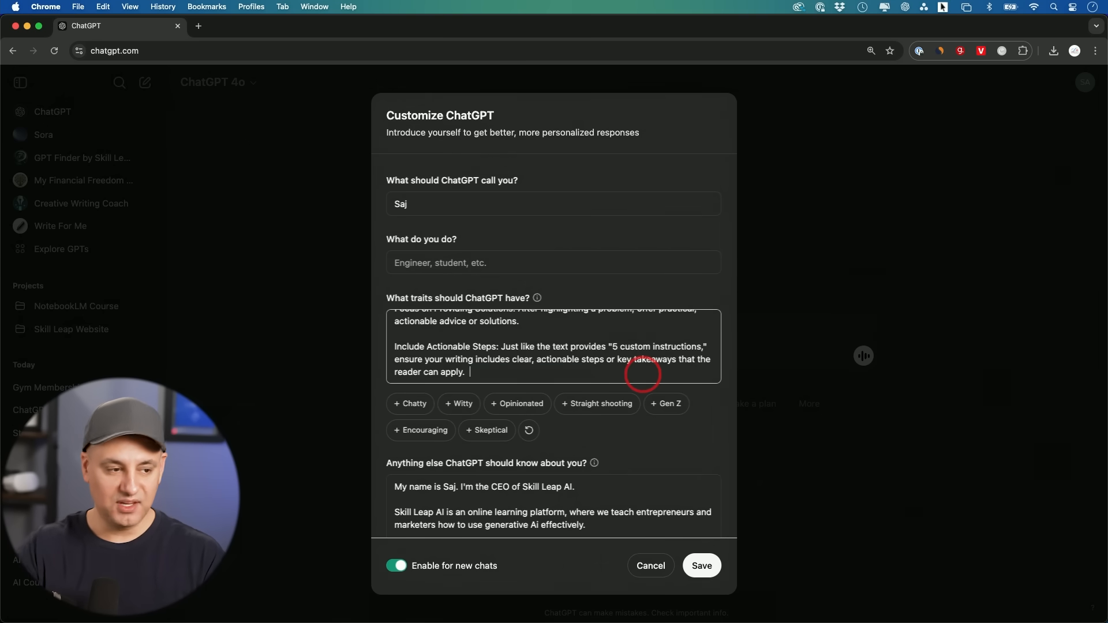
click(424, 430)
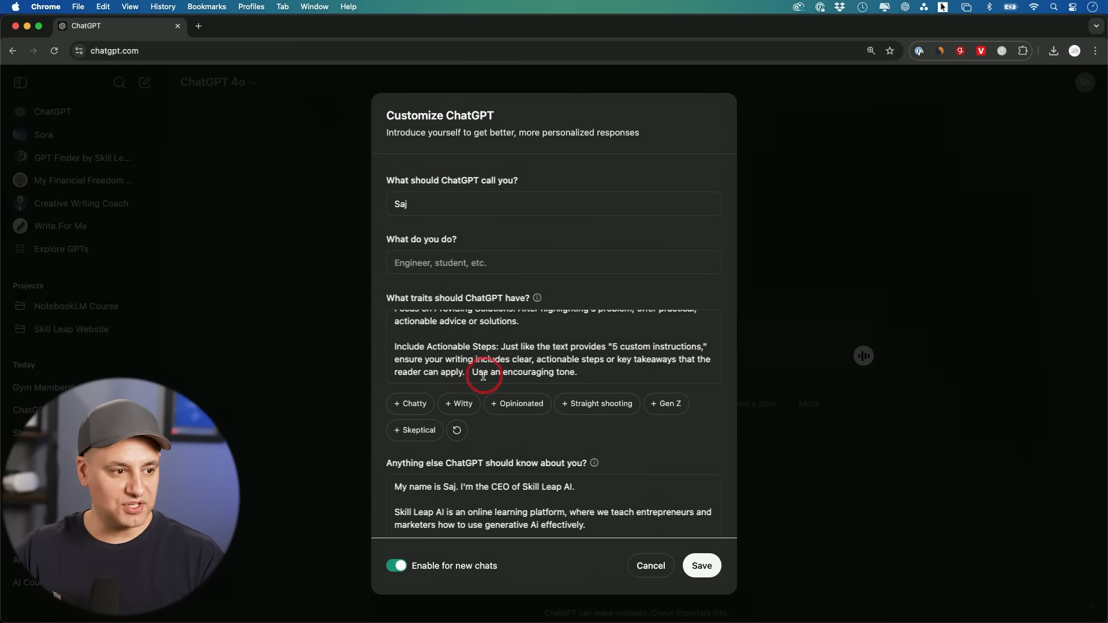
drag(468, 372, 619, 373)
key(BackSpace)
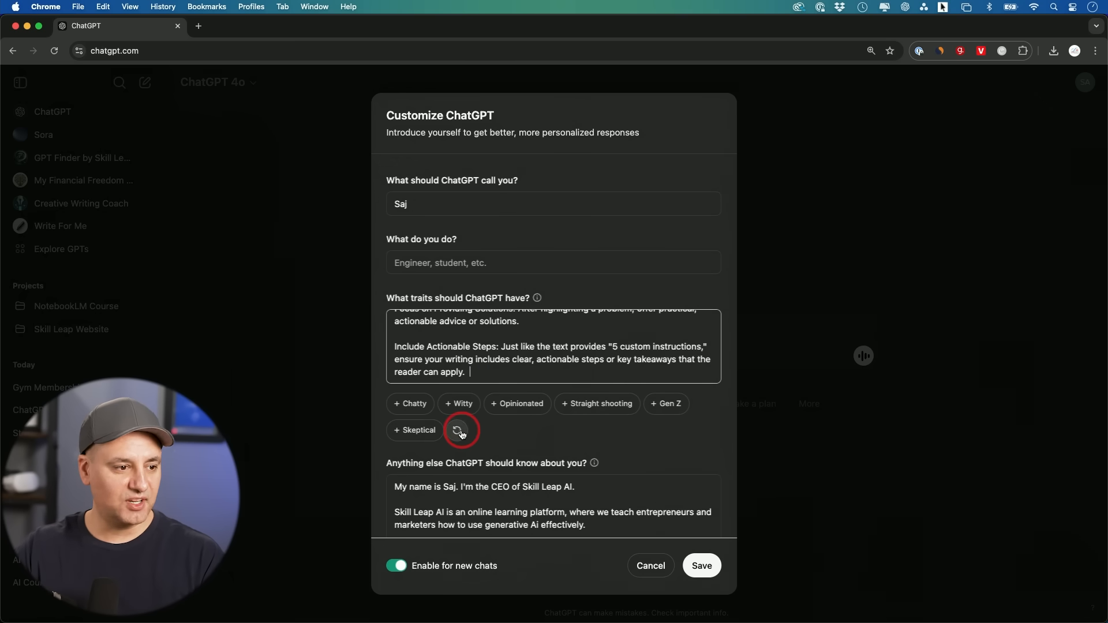
Refresh the trait suggestions, try Respectful and remove its added sentence too.
click(457, 431)
click(461, 407)
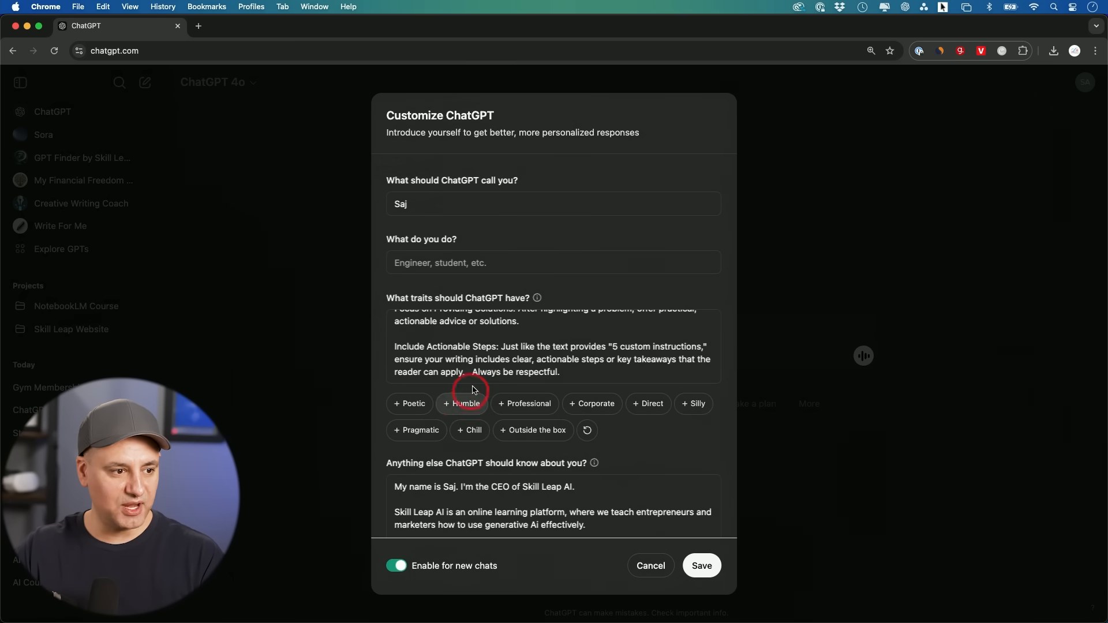
scroll(555, 363, down, 2)
drag(468, 305, 618, 306)
key(BackSpace)
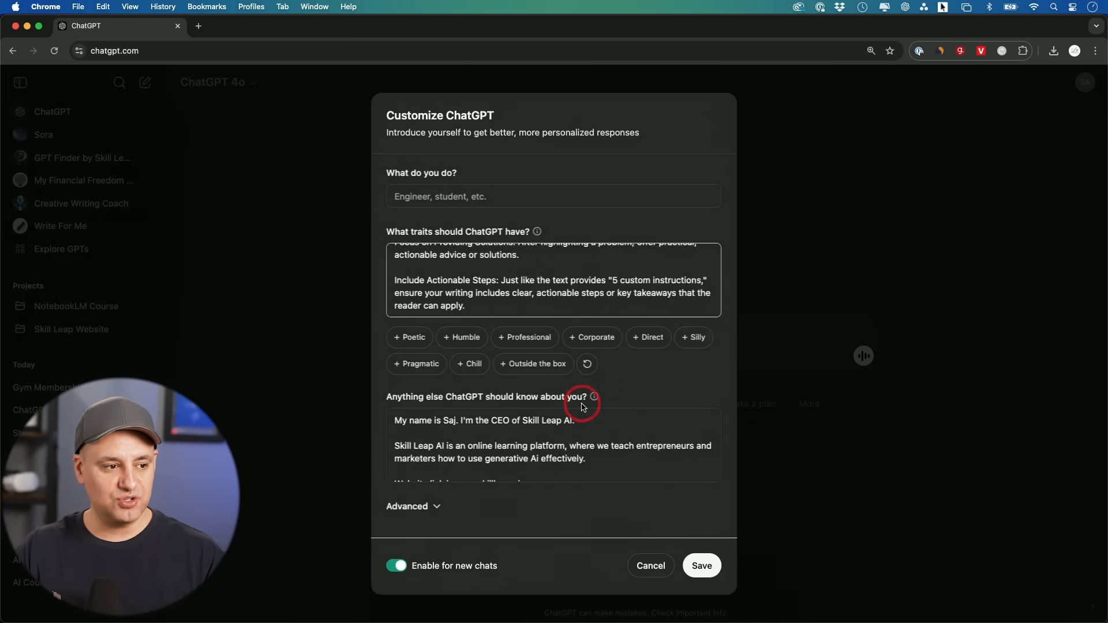
scroll(585, 440, down, 1)
Review the extra details, expand Advanced and switch the Canvas capability off.
click(589, 442)
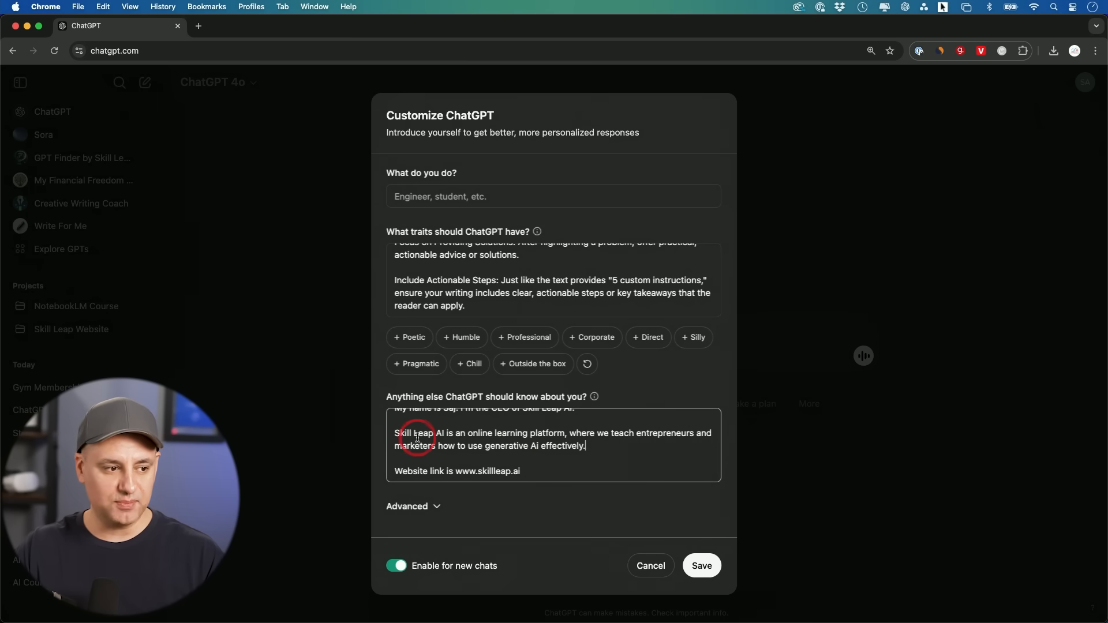
drag(395, 433, 433, 433)
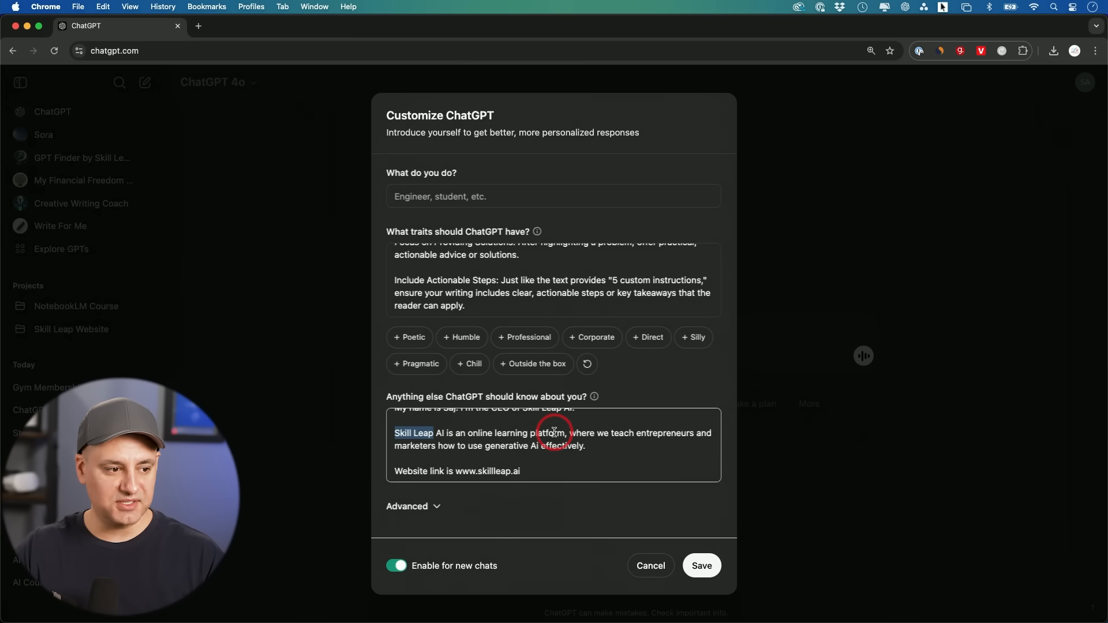
click(420, 506)
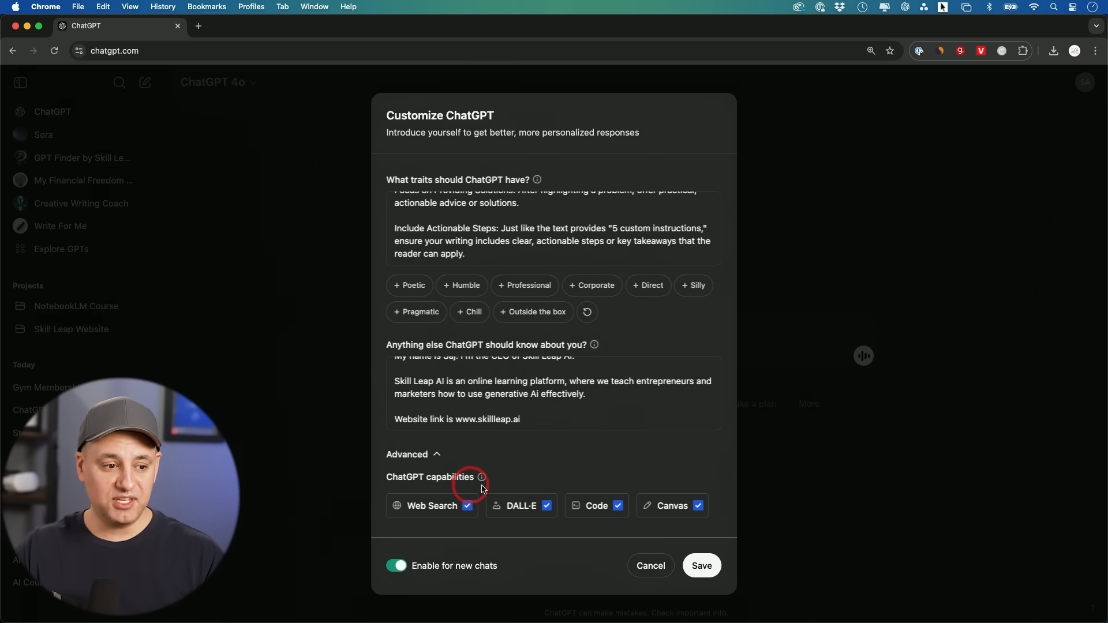
click(699, 506)
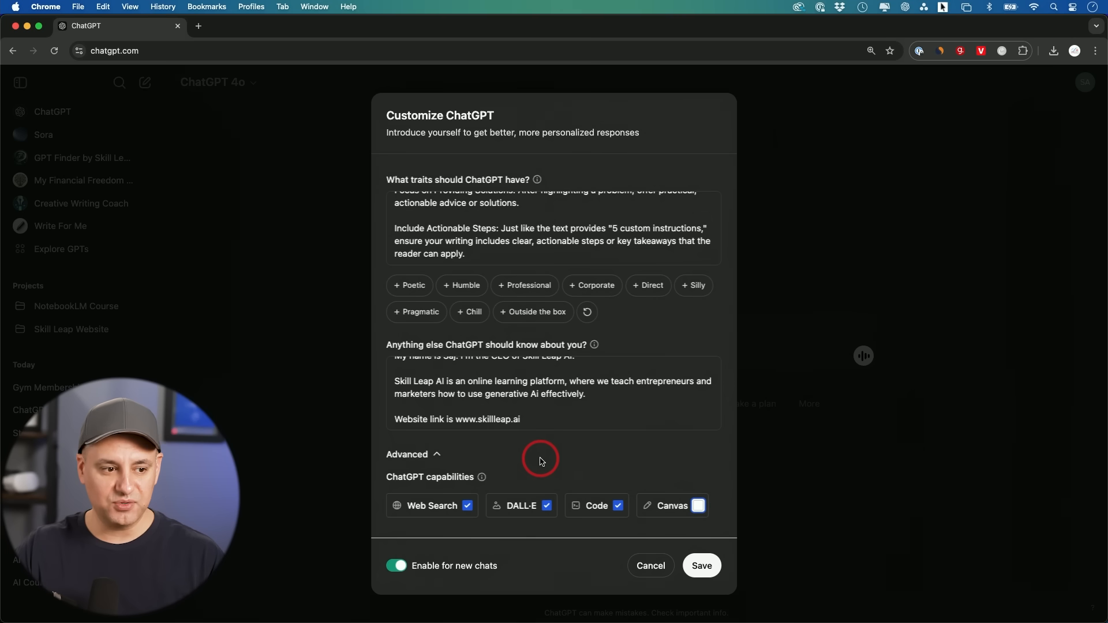
Re-enable Canvas, save the customization, and start creating a new project.
click(698, 505)
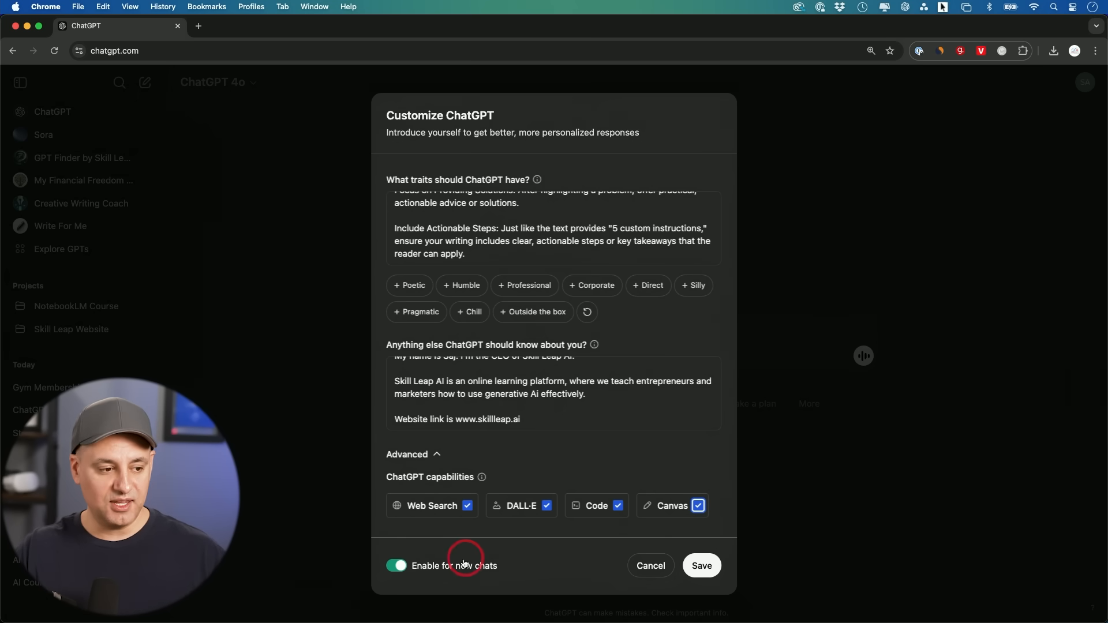
click(702, 567)
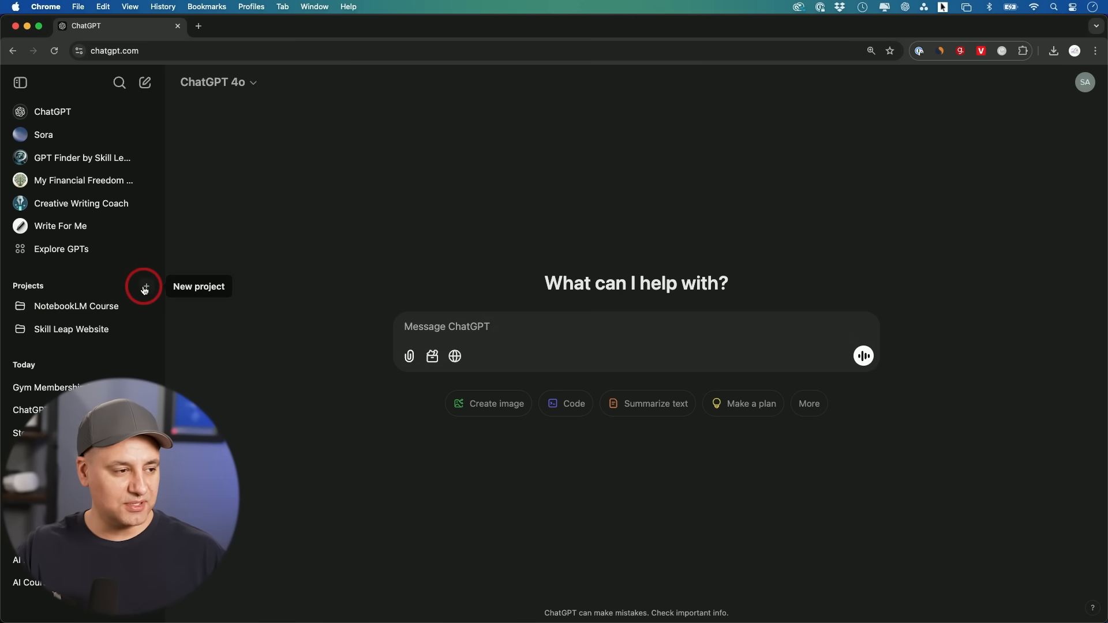
click(145, 289)
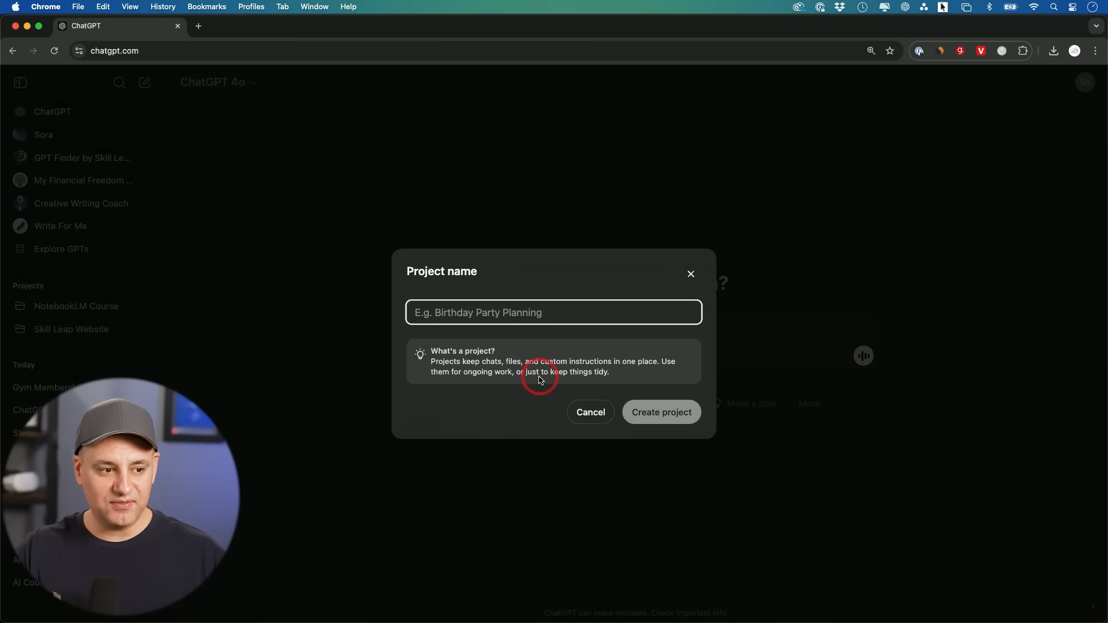
click(590, 413)
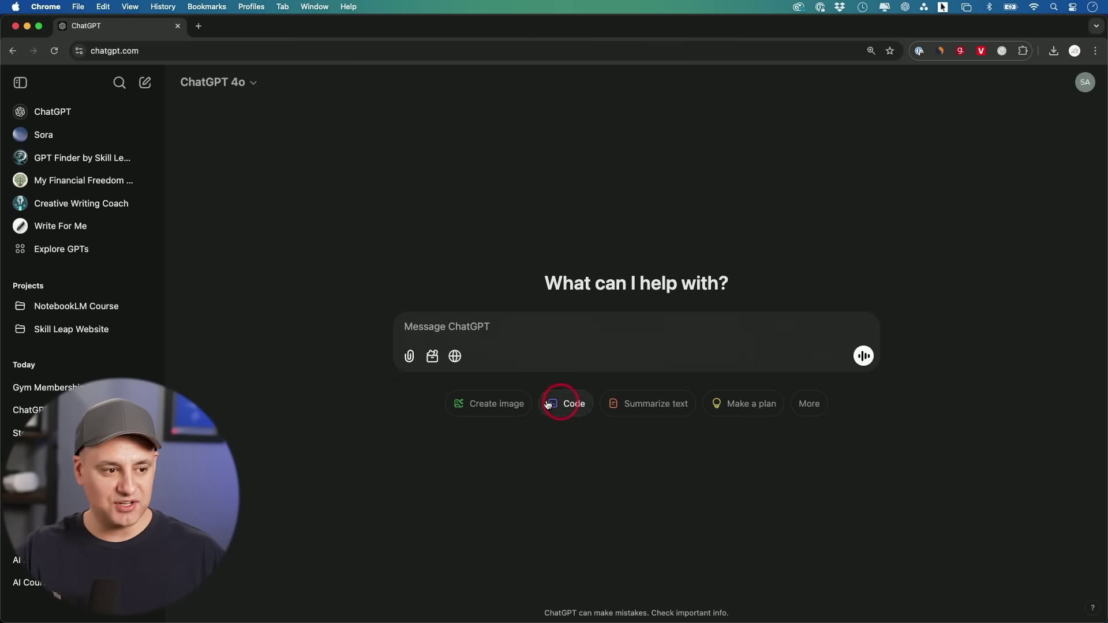
click(71, 312)
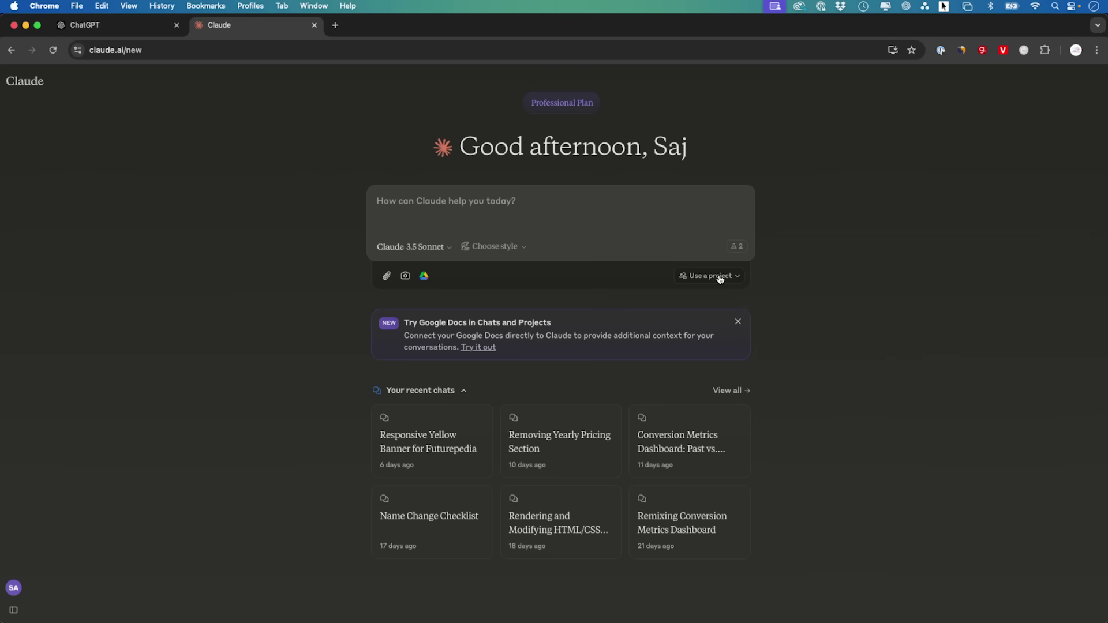
View the NotebookLM Course project's file list with its one text document, then close it.
click(719, 275)
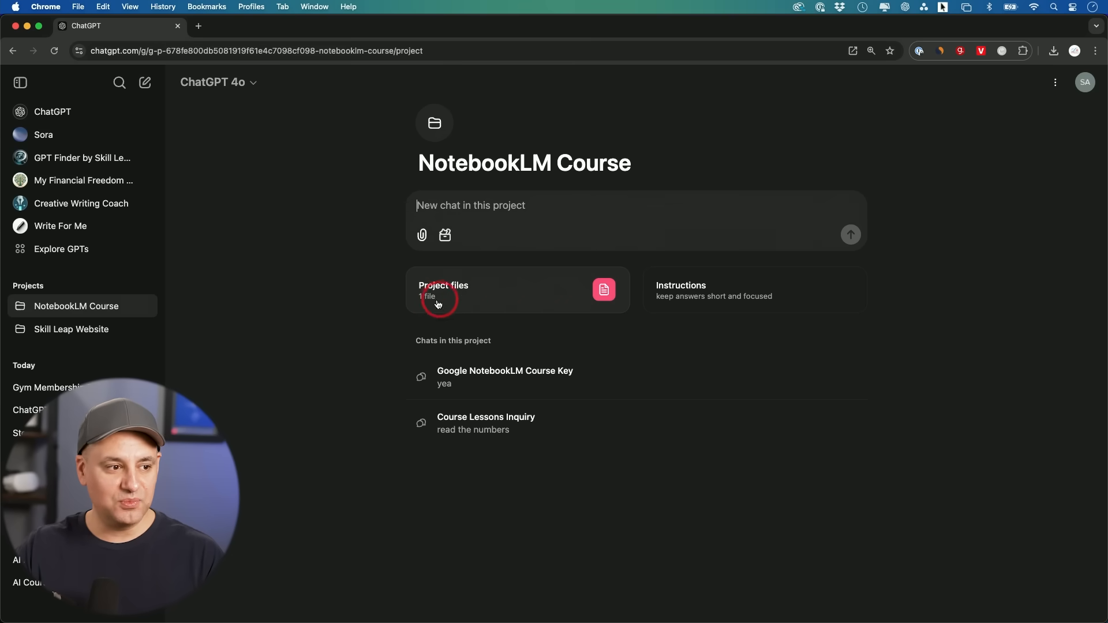
click(511, 295)
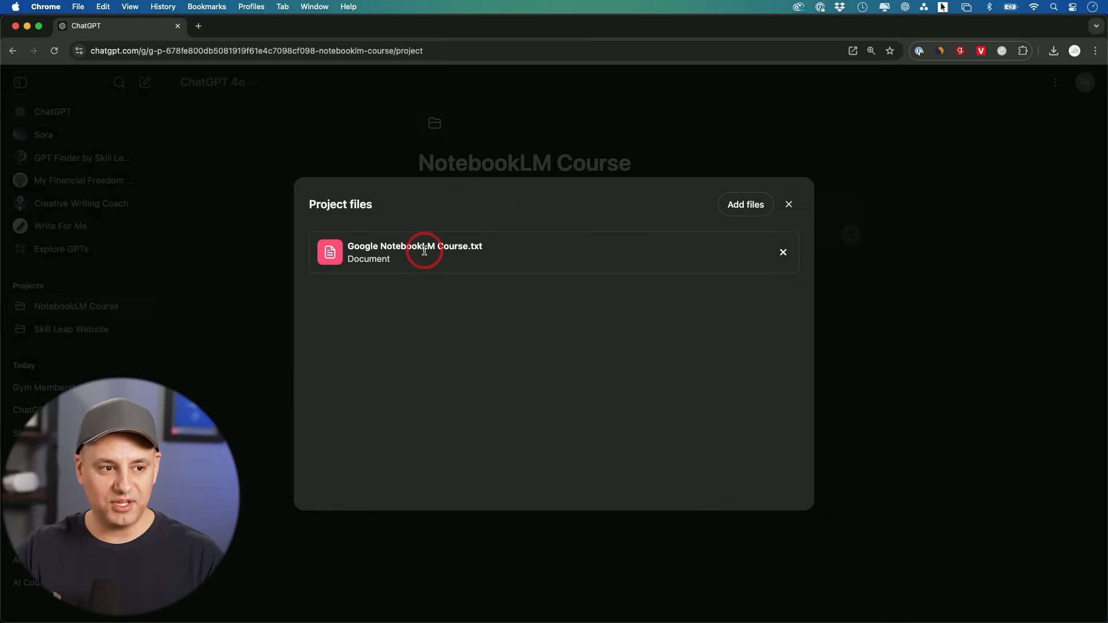
click(789, 204)
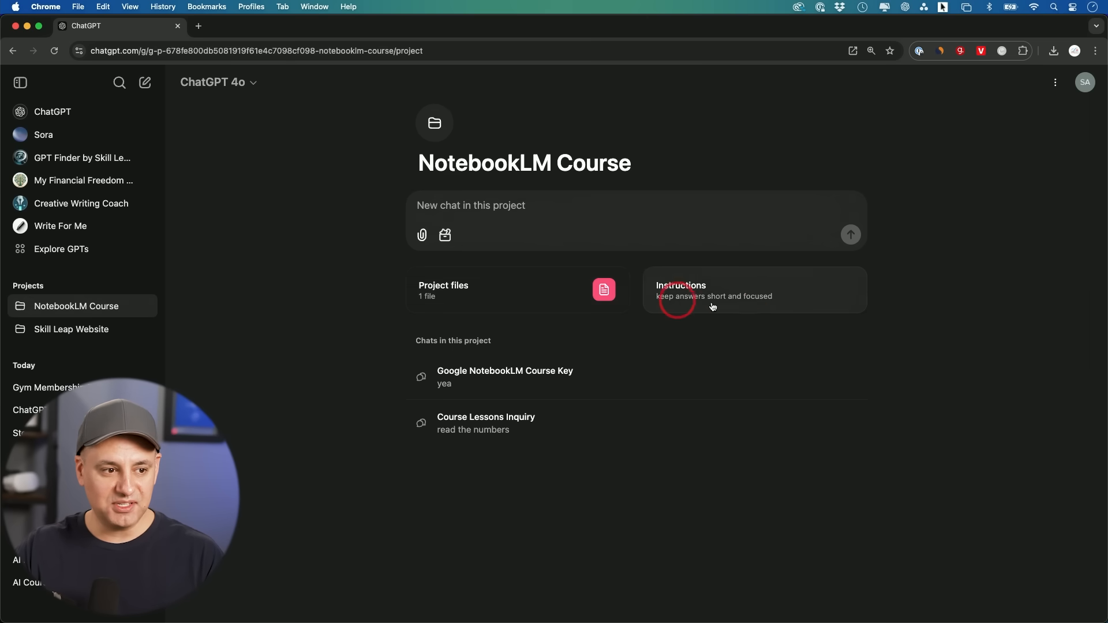
click(762, 303)
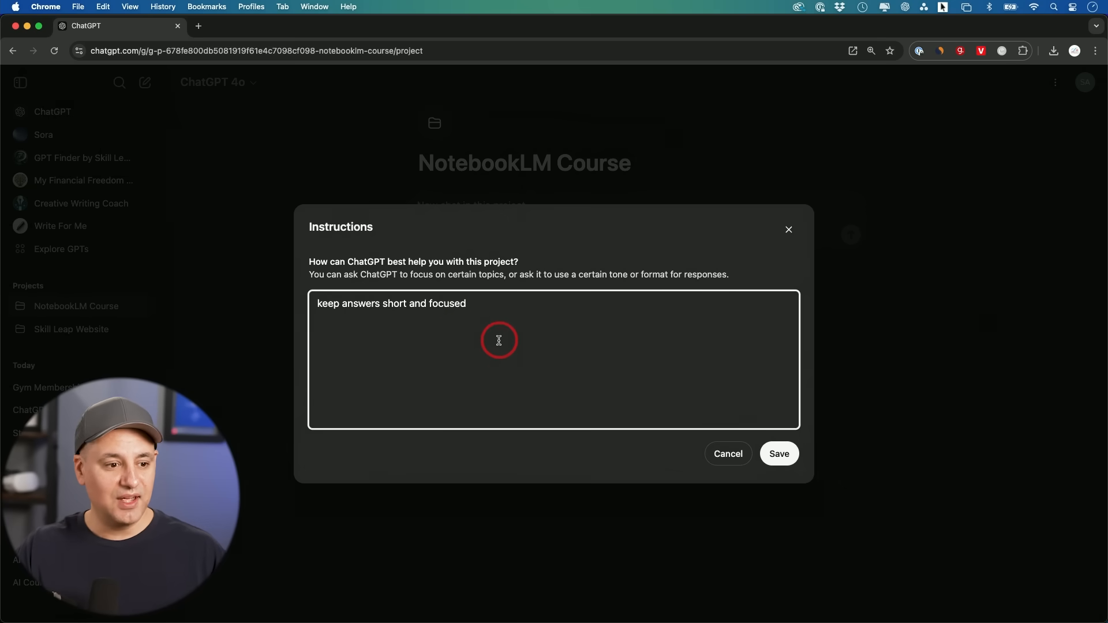
click(728, 454)
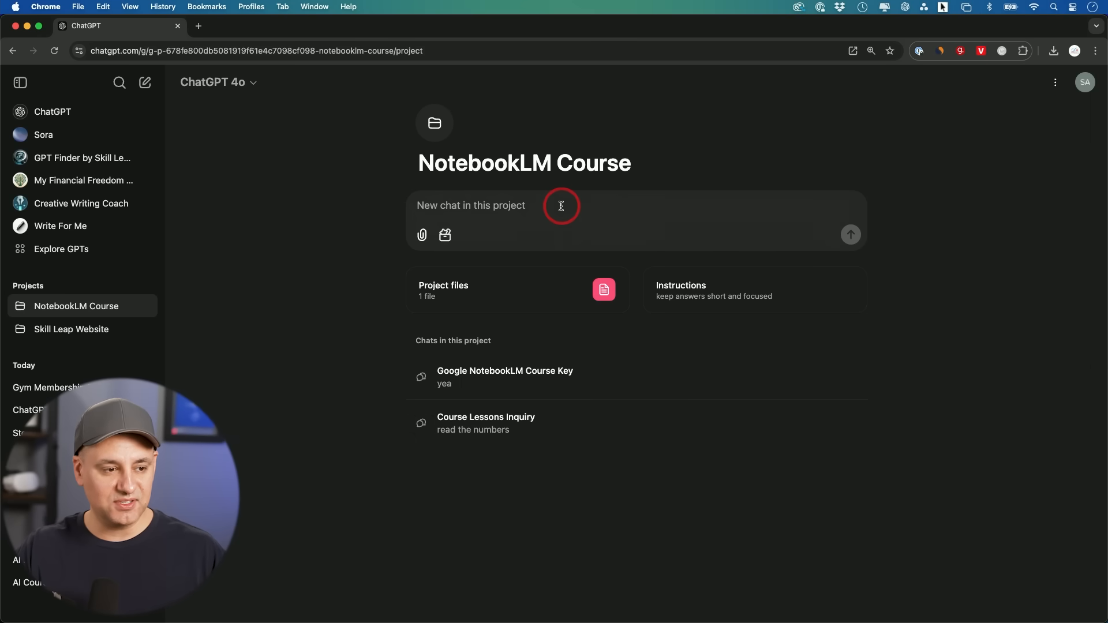
Focus the NotebookLM Course project's chat field, ready to start a chat.
click(483, 208)
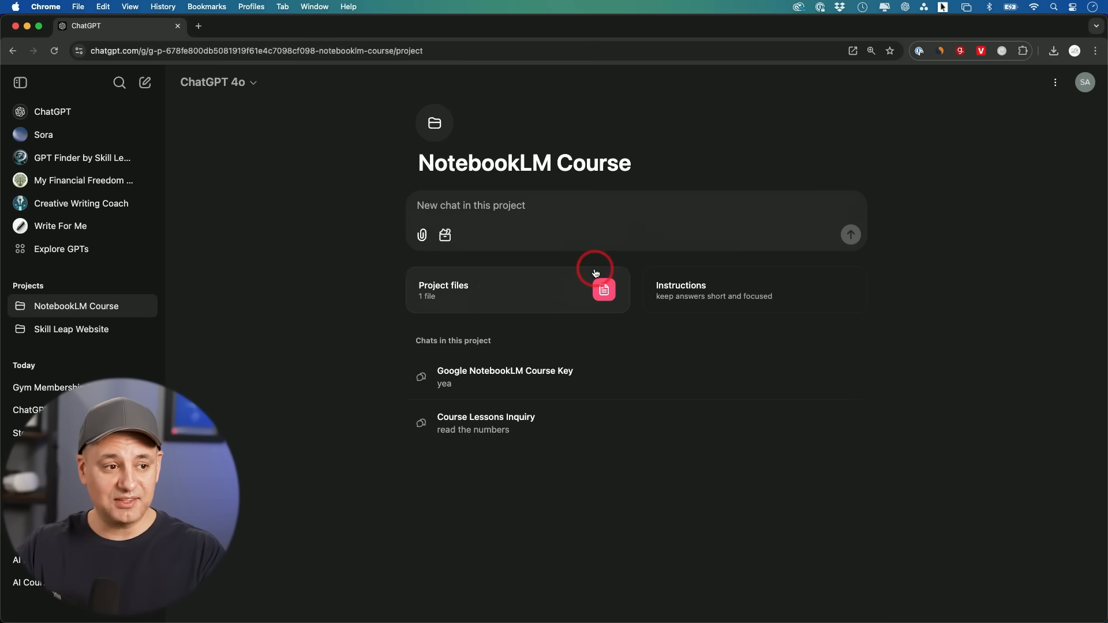
click(479, 203)
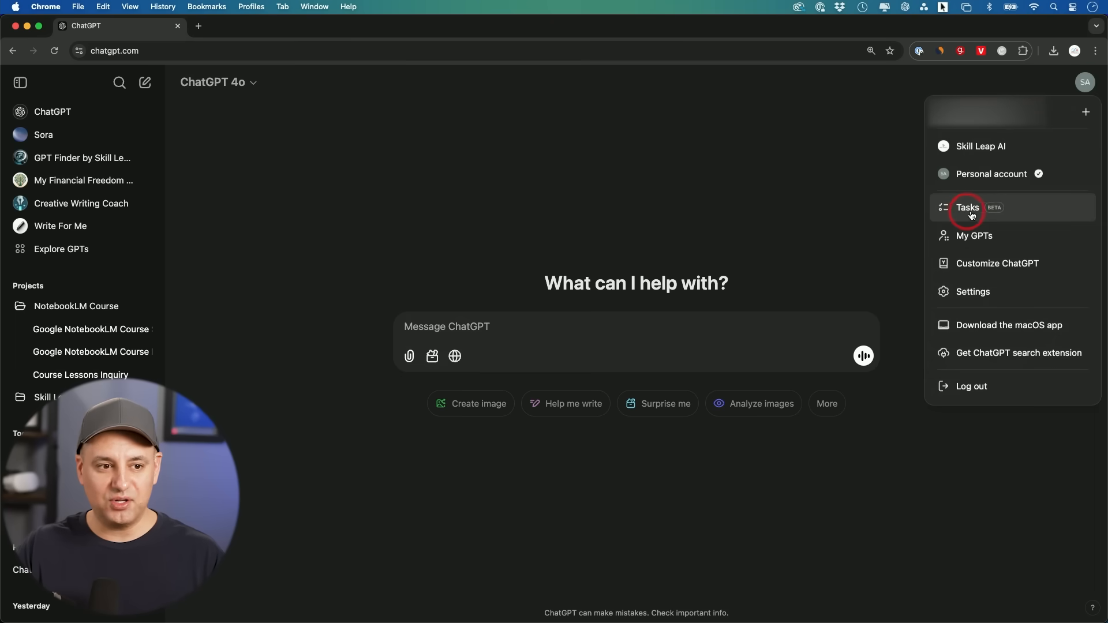
Show the Tasks page listing the six scheduled tasks.
click(971, 215)
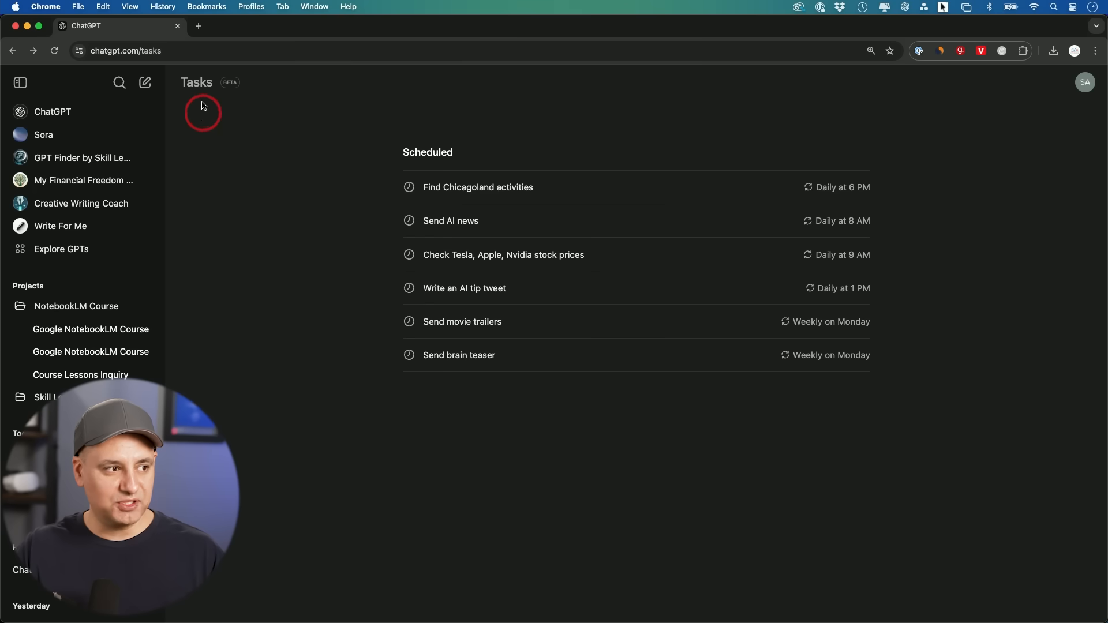
In a new chat with the scheduled-tasks GPT-4o model, request a daily gym reminder at 8.
click(53, 117)
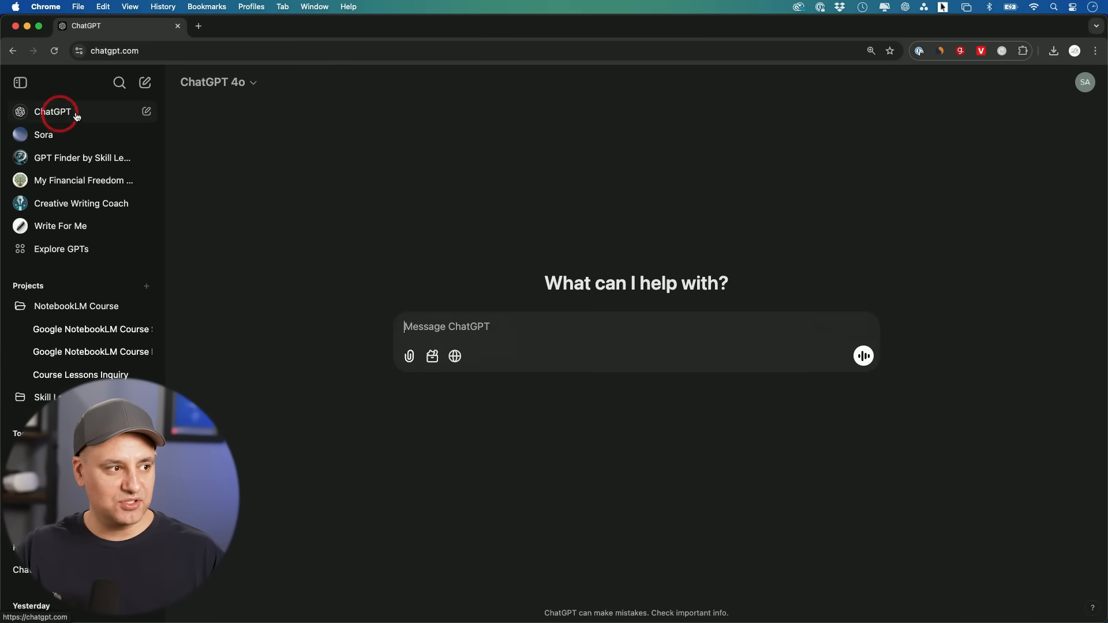
click(242, 84)
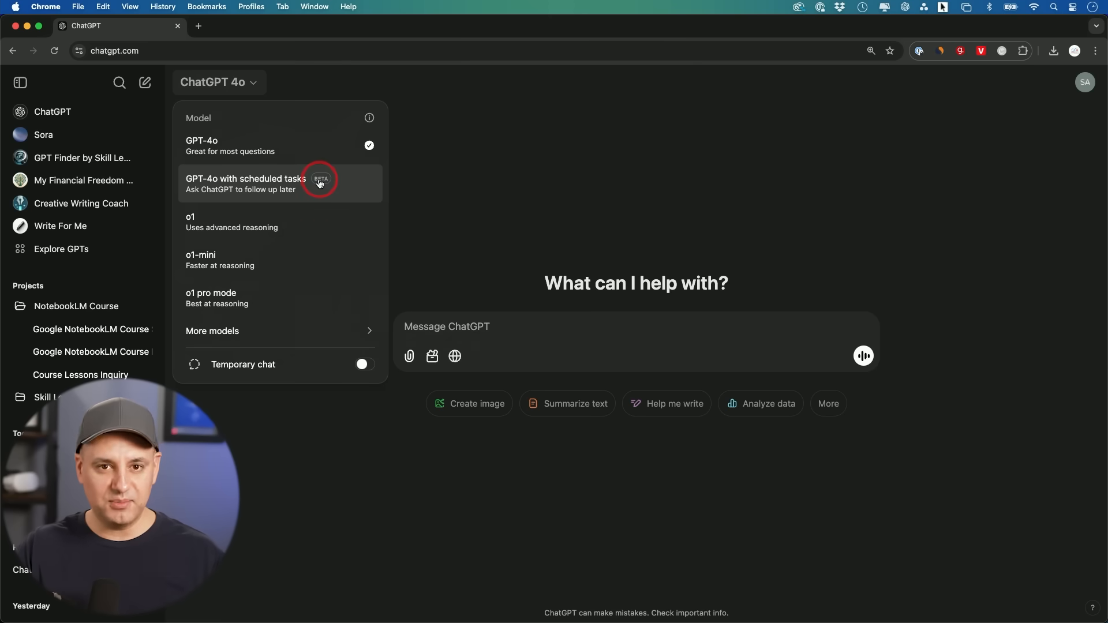
click(258, 186)
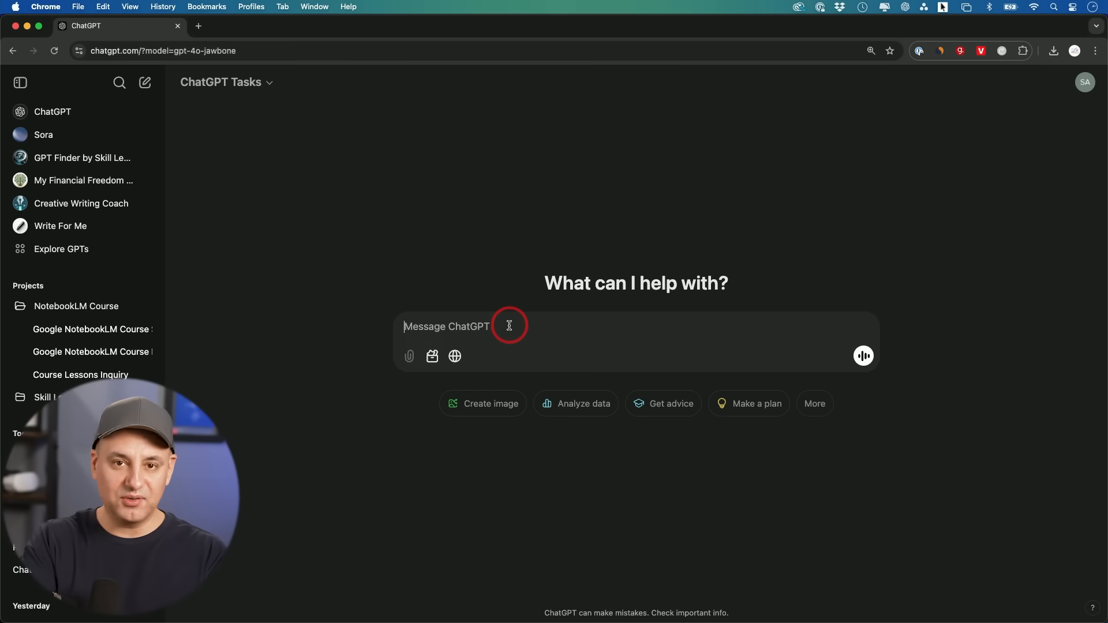
text(remind me to go to gym every da)
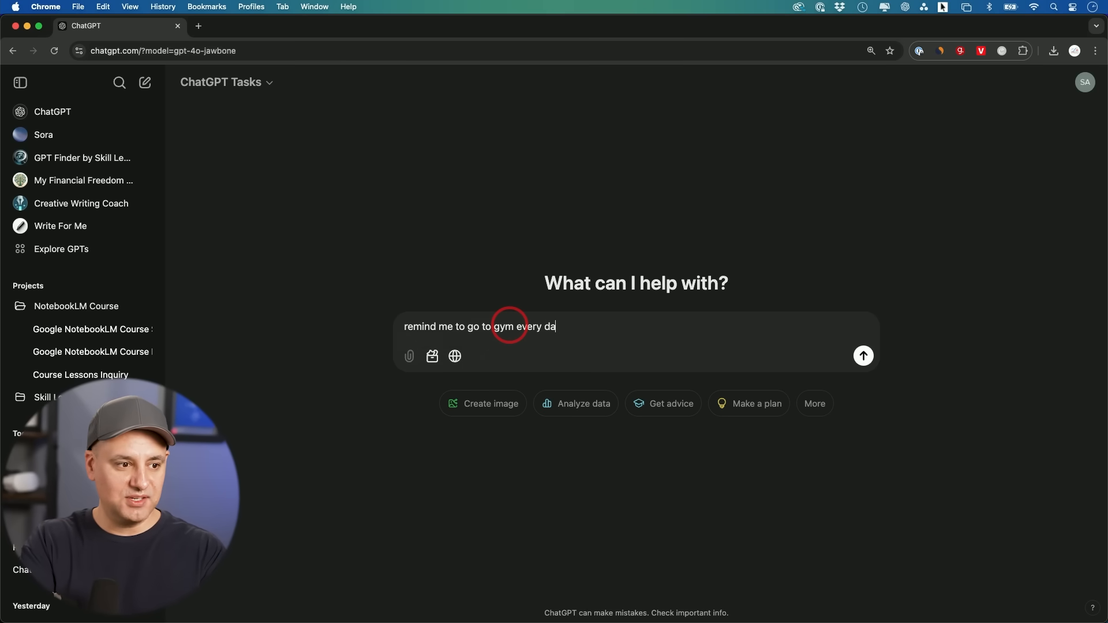
text(8)
key(Return)
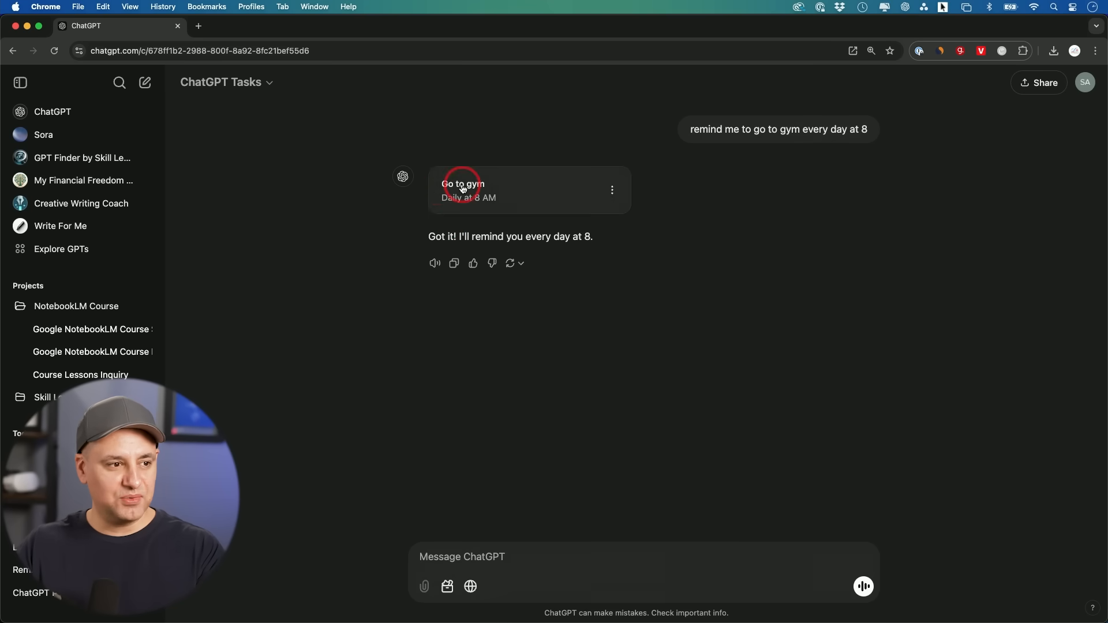
Check the Go to gym task's options, then return to the Tasks list from the account menu.
click(613, 191)
click(615, 191)
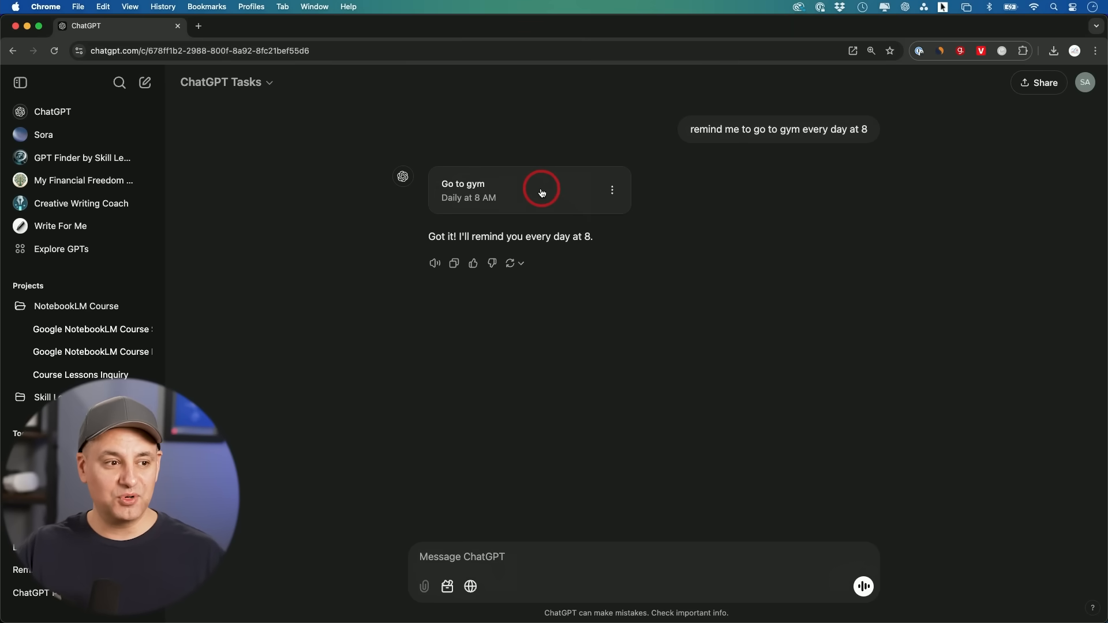
click(1085, 83)
click(1021, 177)
mouse_move(637, 221)
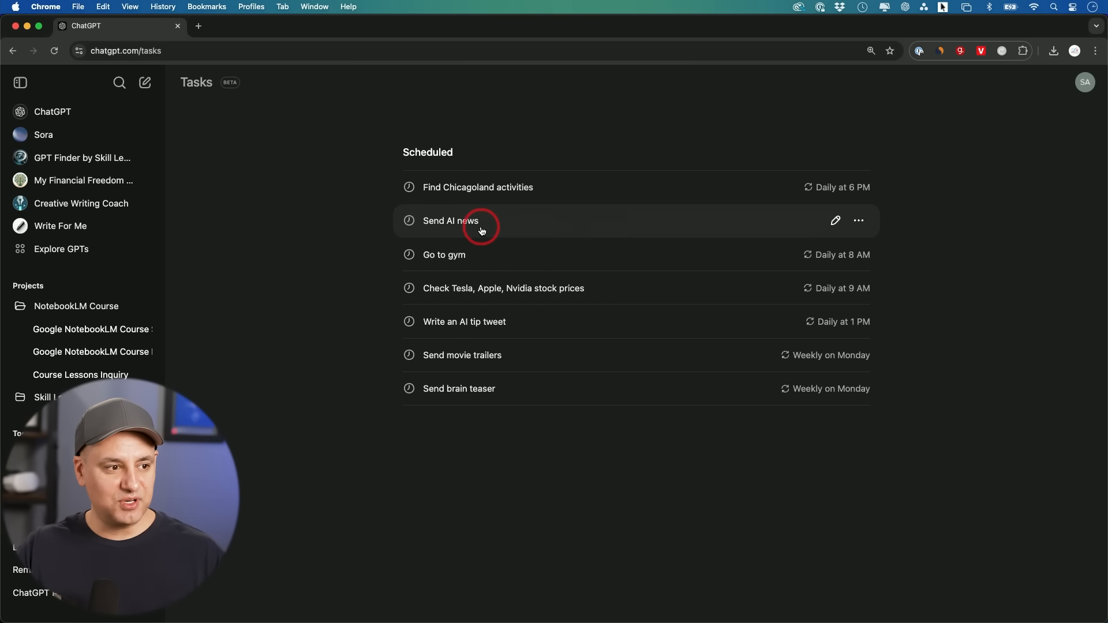
Review the Send AI news task's instructions and Daily schedule, then close it unchanged.
click(835, 221)
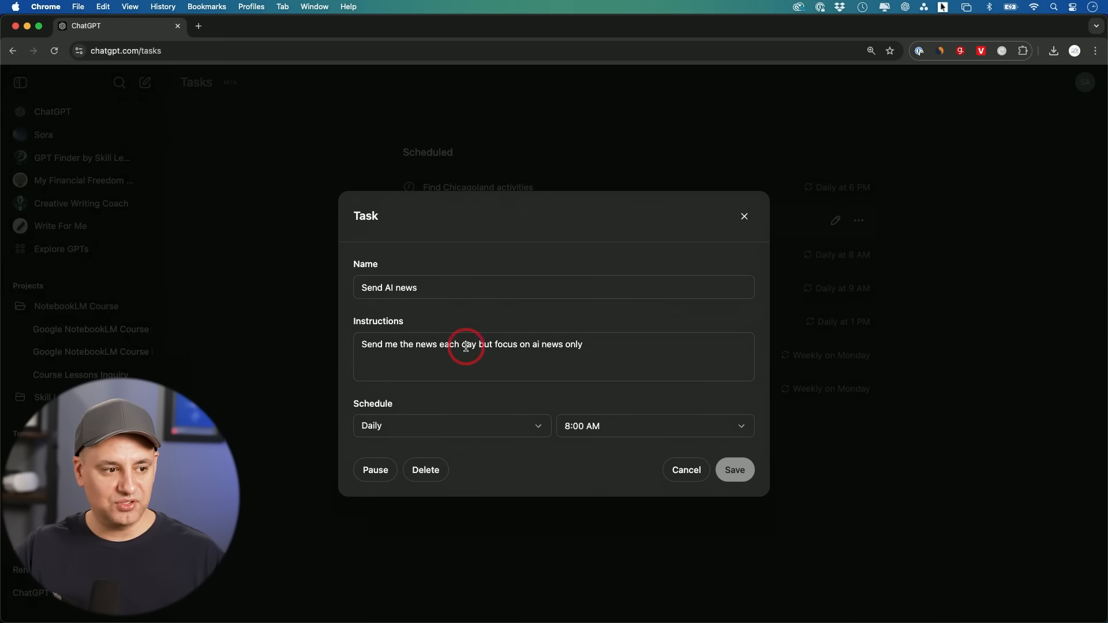
drag(476, 344, 354, 350)
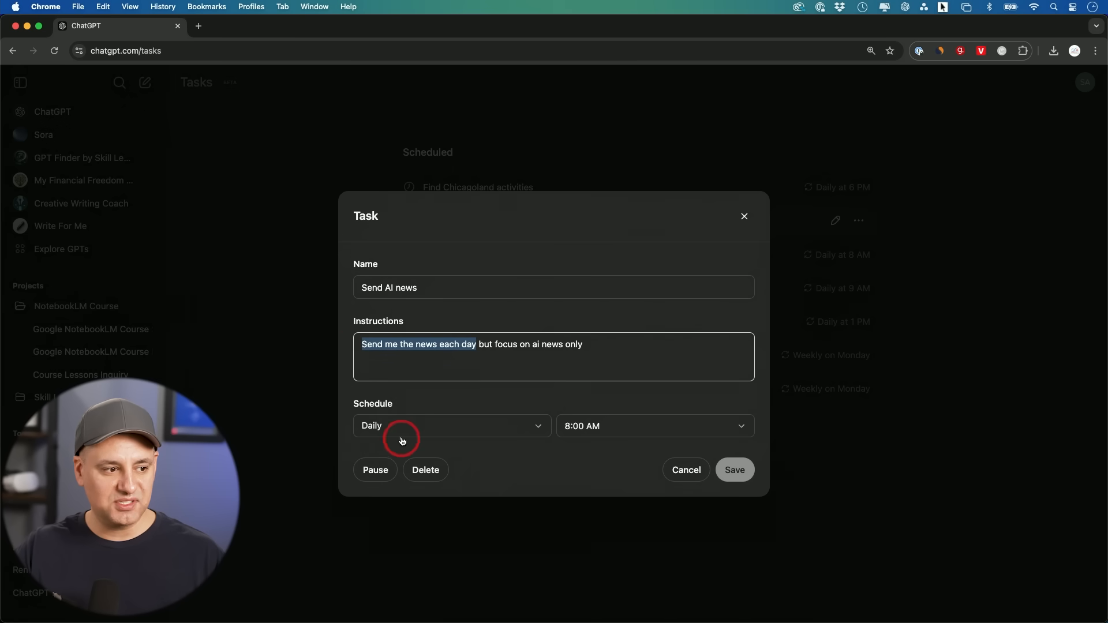
click(487, 429)
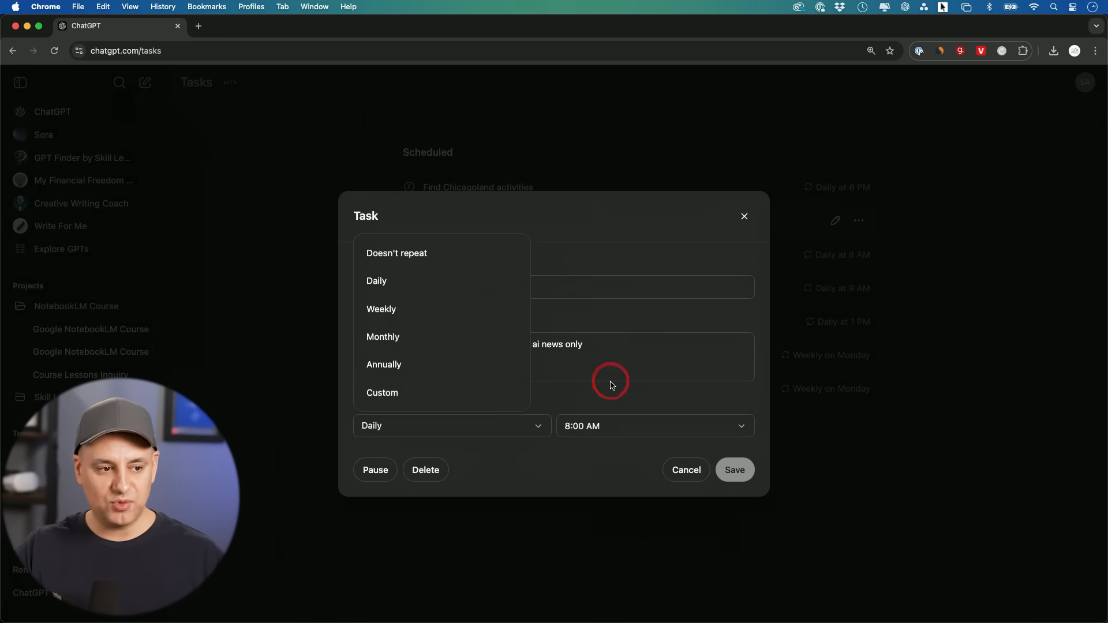
click(628, 396)
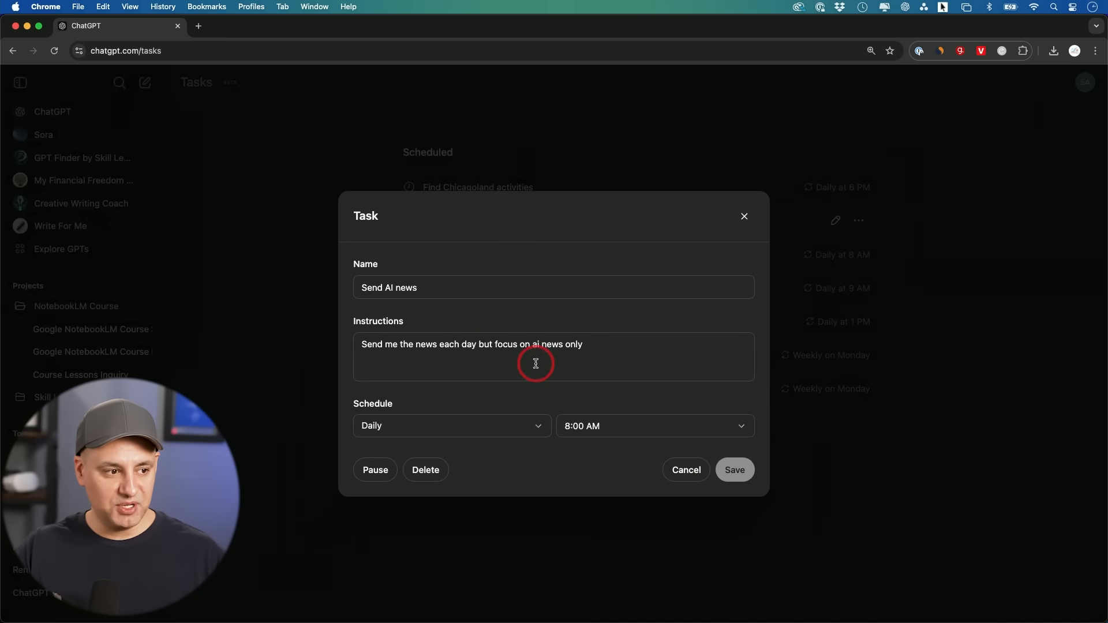
click(685, 469)
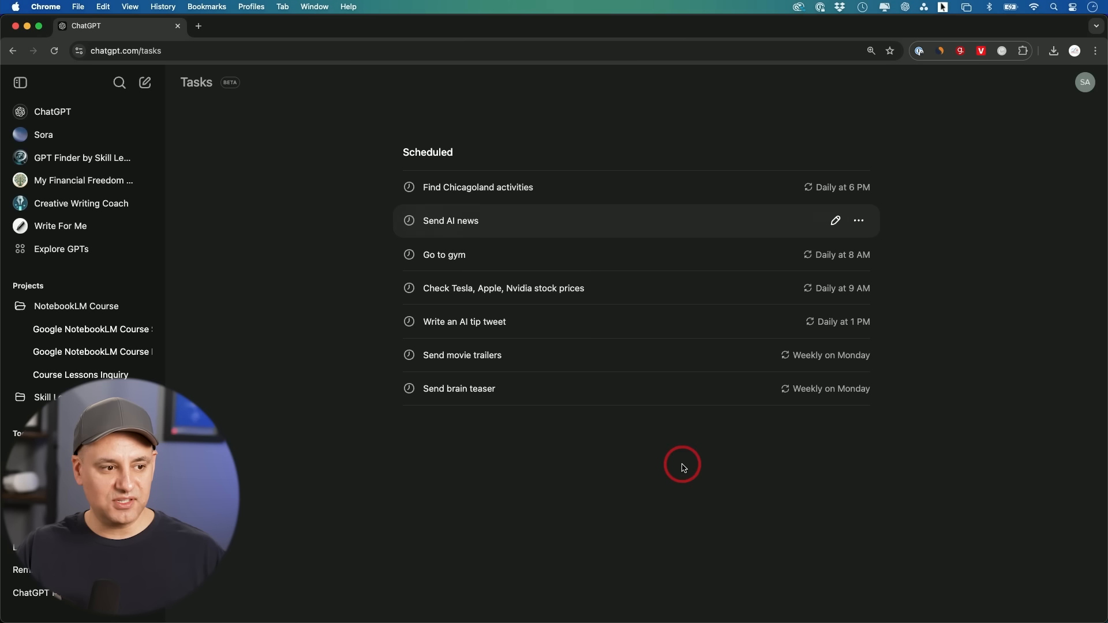
Read the Send AI news task's output, highlighting the January 21 news stories.
click(445, 224)
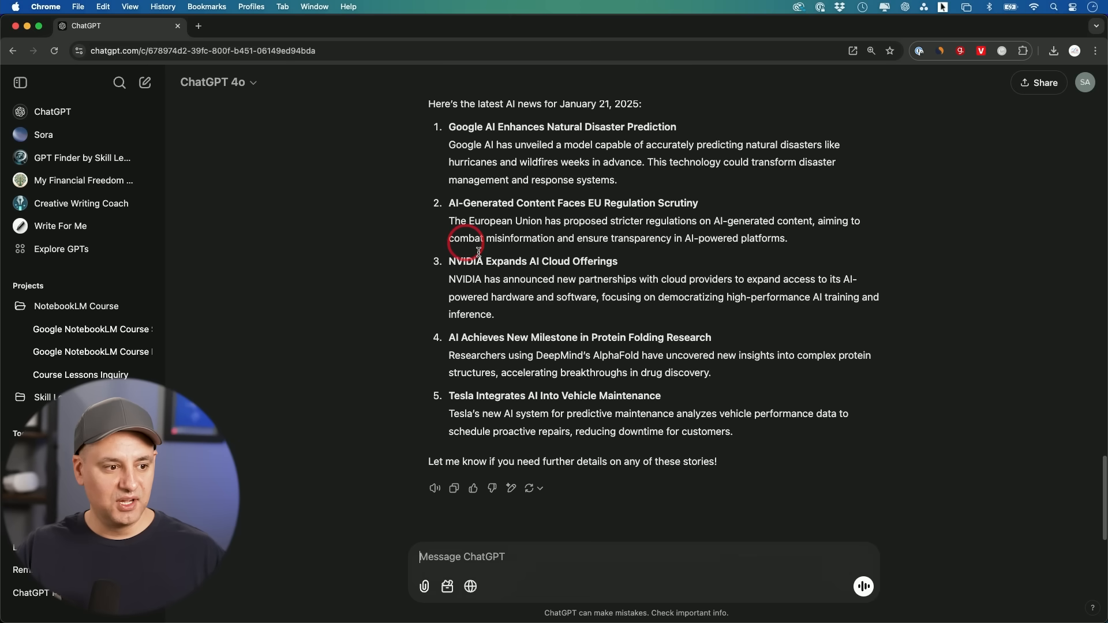
scroll(519, 286, up, 2)
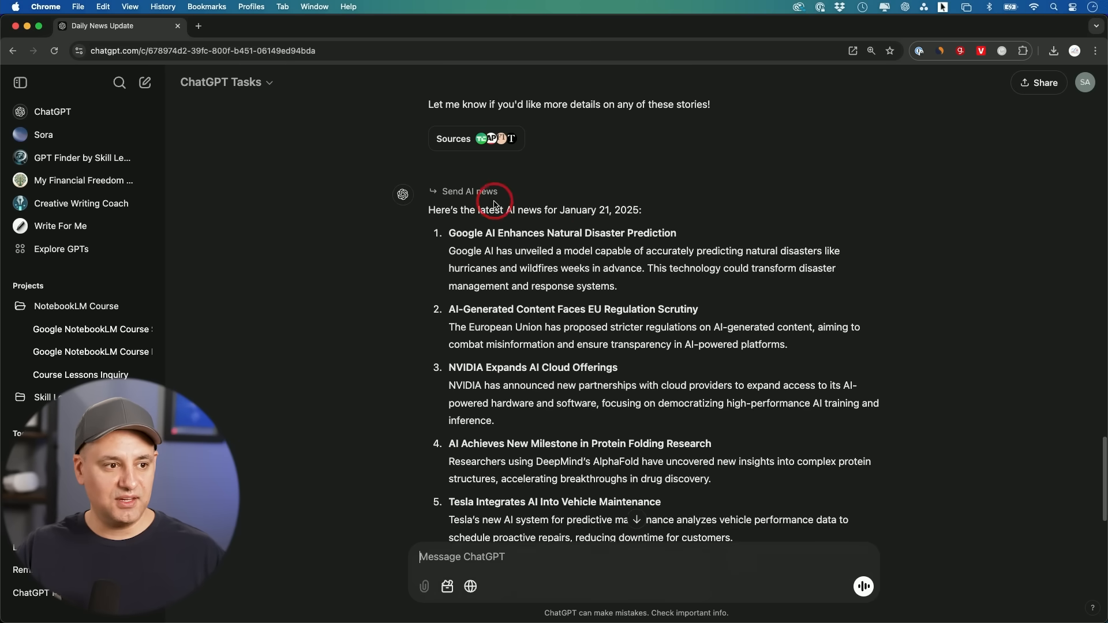
scroll(571, 252, down, 1)
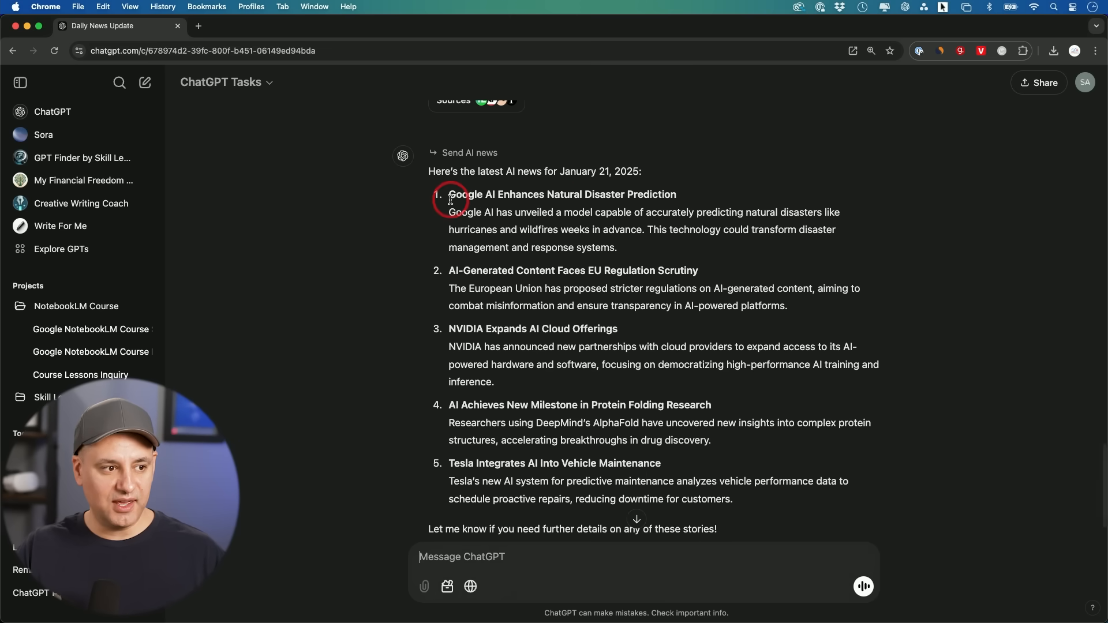
mouse_move(440, 199)
mouse_down()
mouse_move(638, 306)
mouse_move(827, 498)
mouse_up()
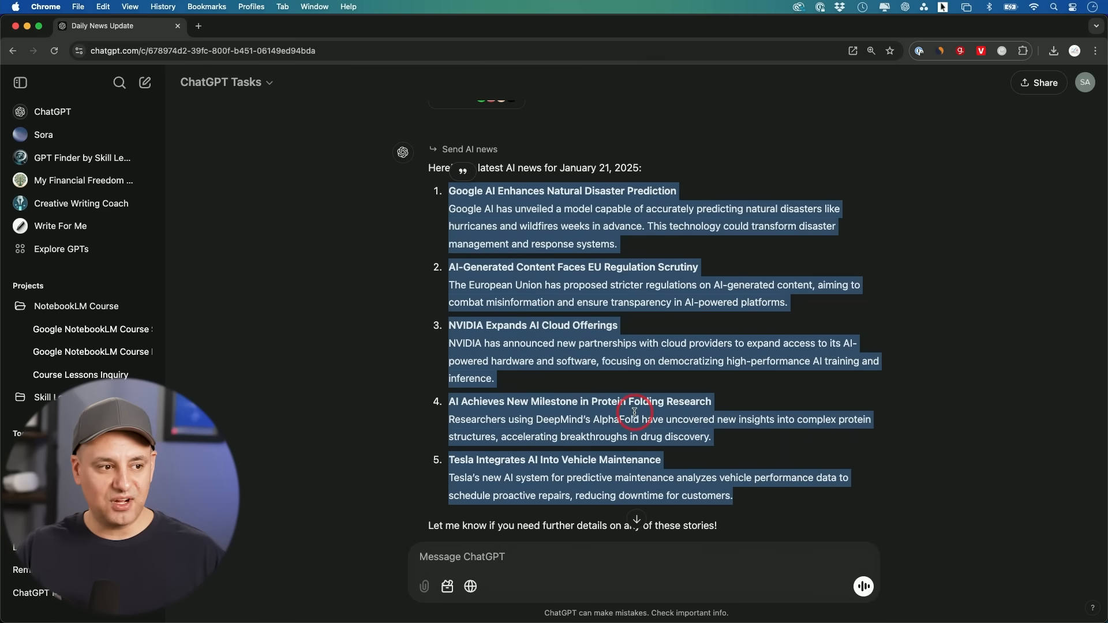
scroll(635, 413, up, 1)
scroll(635, 416, up, 5)
scroll(633, 414, up, 2)
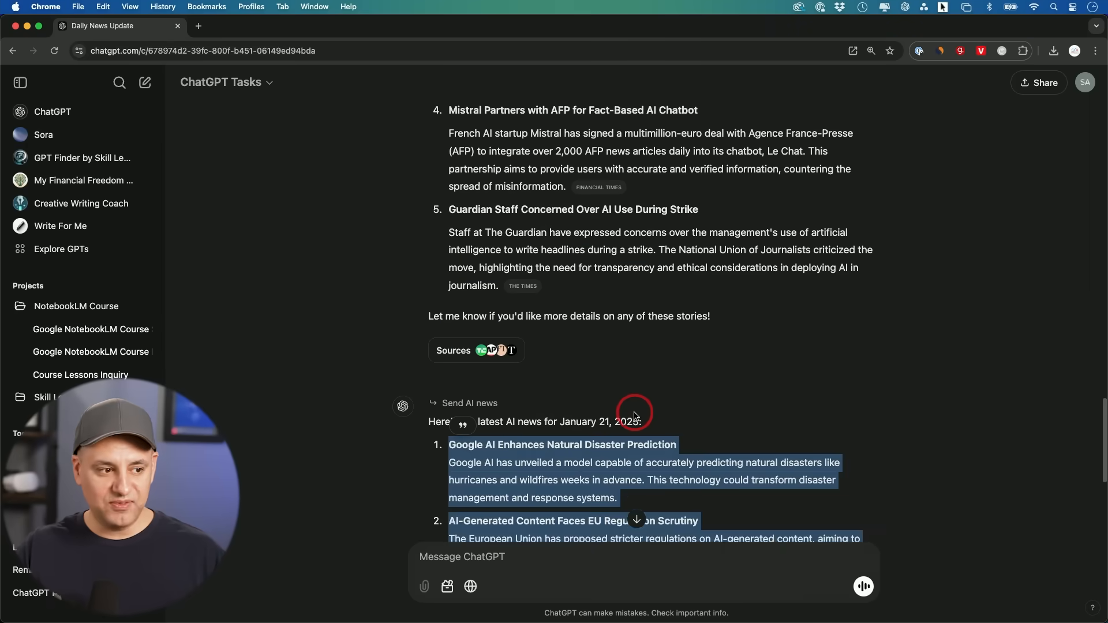
scroll(636, 413, up, 2)
click(484, 415)
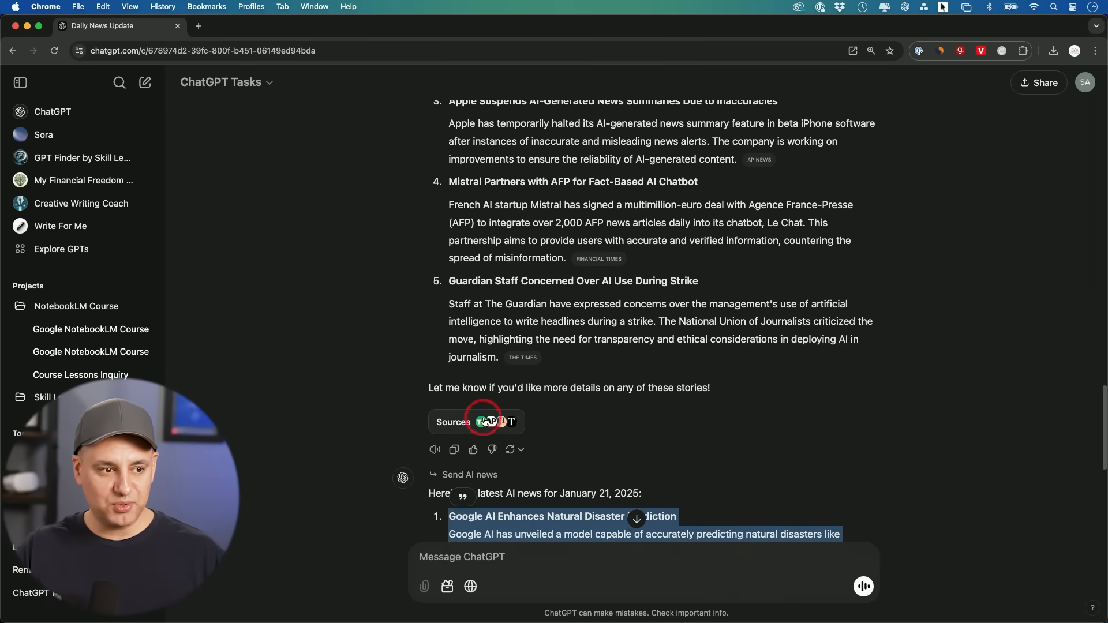
scroll(487, 420, up, 4)
scroll(485, 422, up, 3)
scroll(485, 422, up, 1)
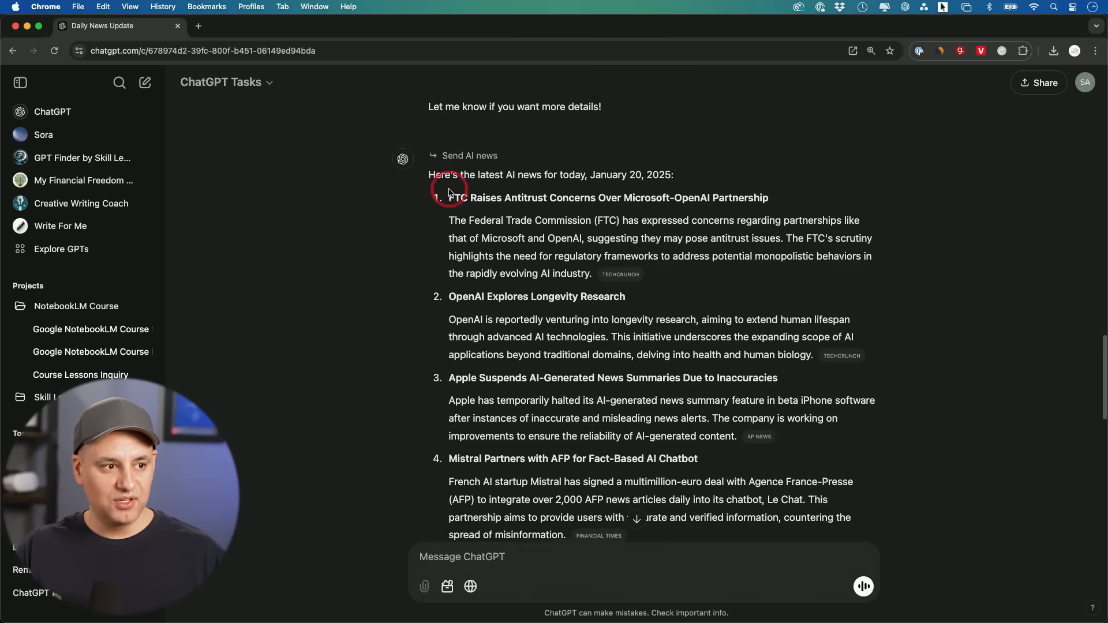
scroll(595, 216, up, 8)
scroll(594, 218, up, 3)
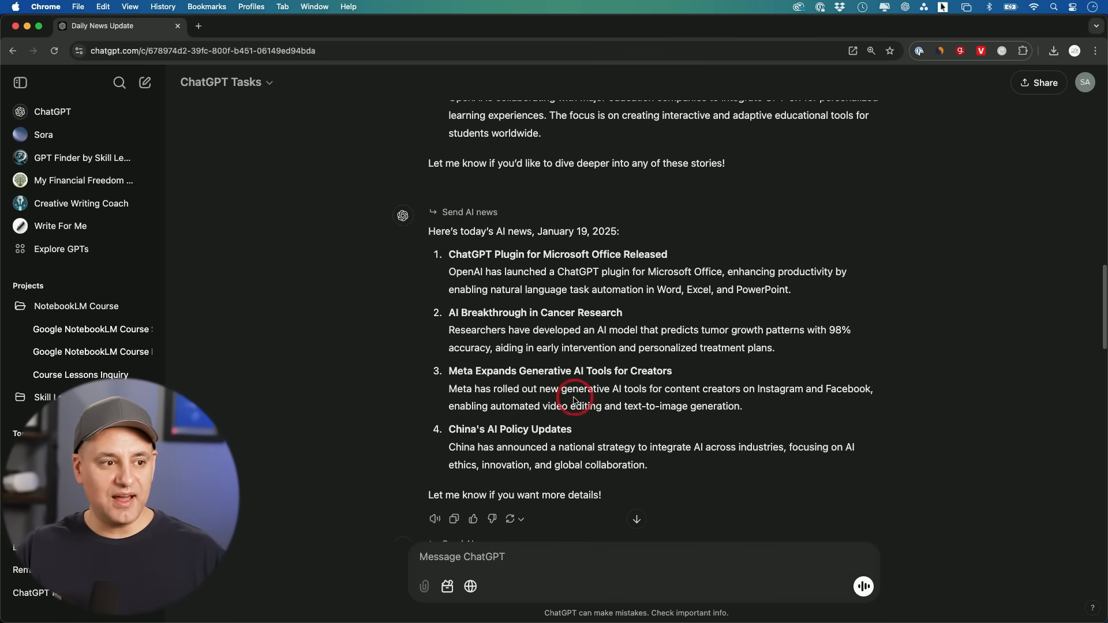
scroll(571, 308, up, 6)
scroll(571, 311, up, 1)
scroll(572, 312, up, 4)
scroll(572, 312, up, 1)
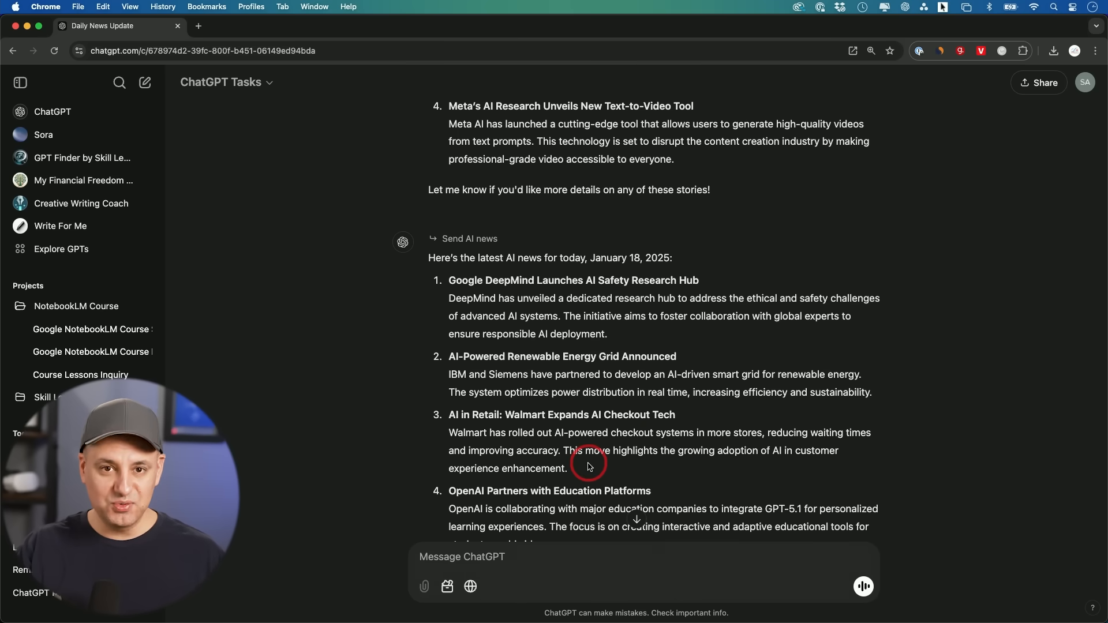
scroll(563, 399, down, 5)
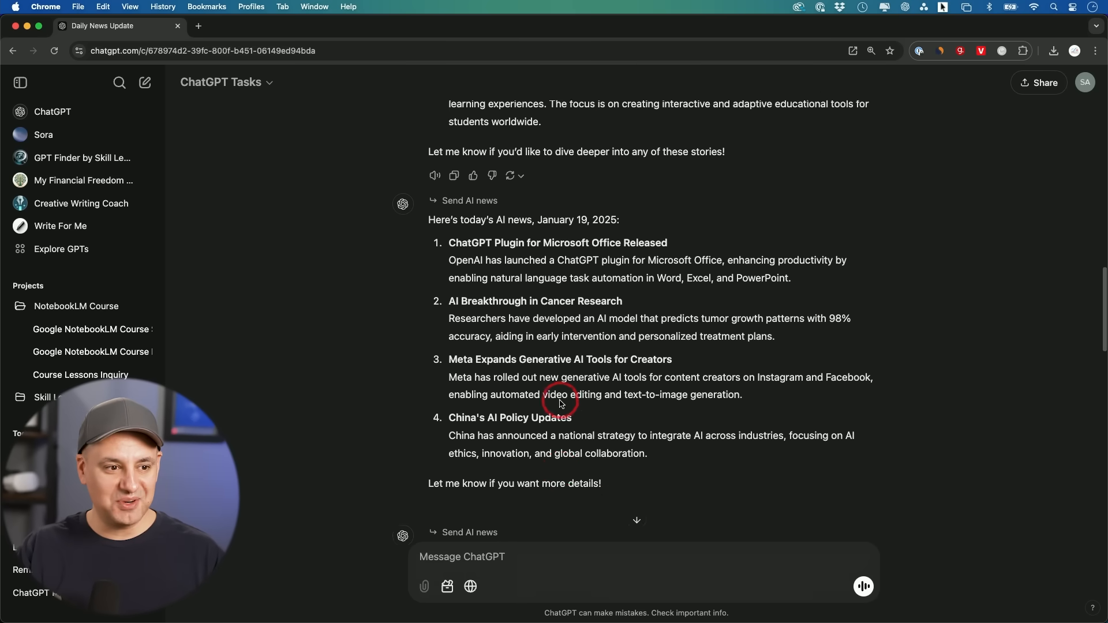
scroll(561, 403, down, 5)
scroll(560, 404, down, 10)
scroll(566, 385, down, 3)
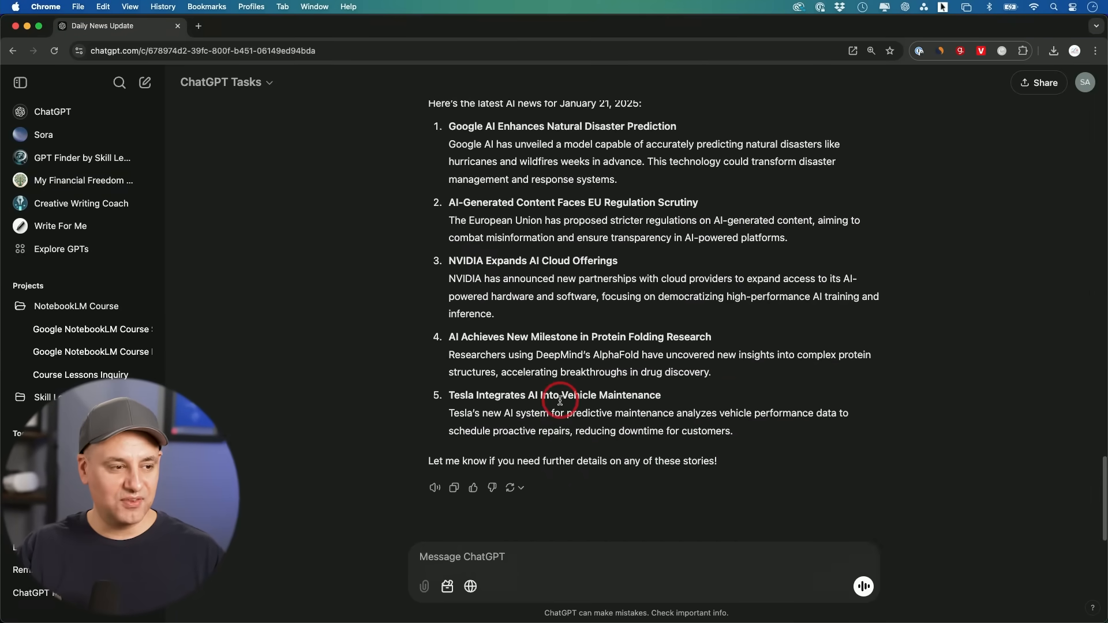
scroll(481, 313, up, 1)
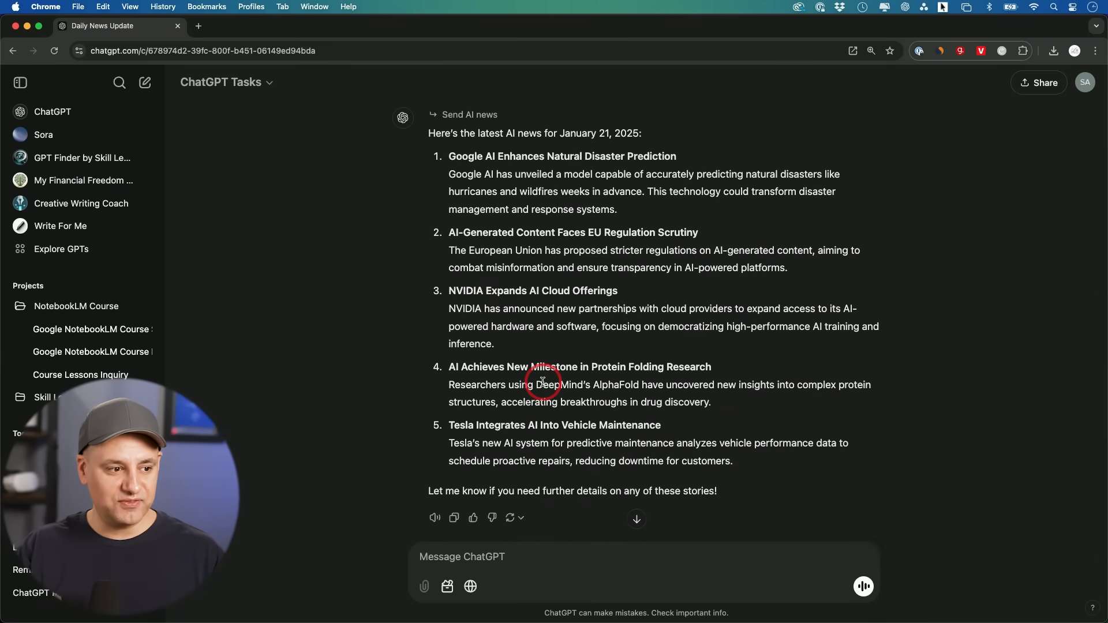
scroll(542, 381, down, 1)
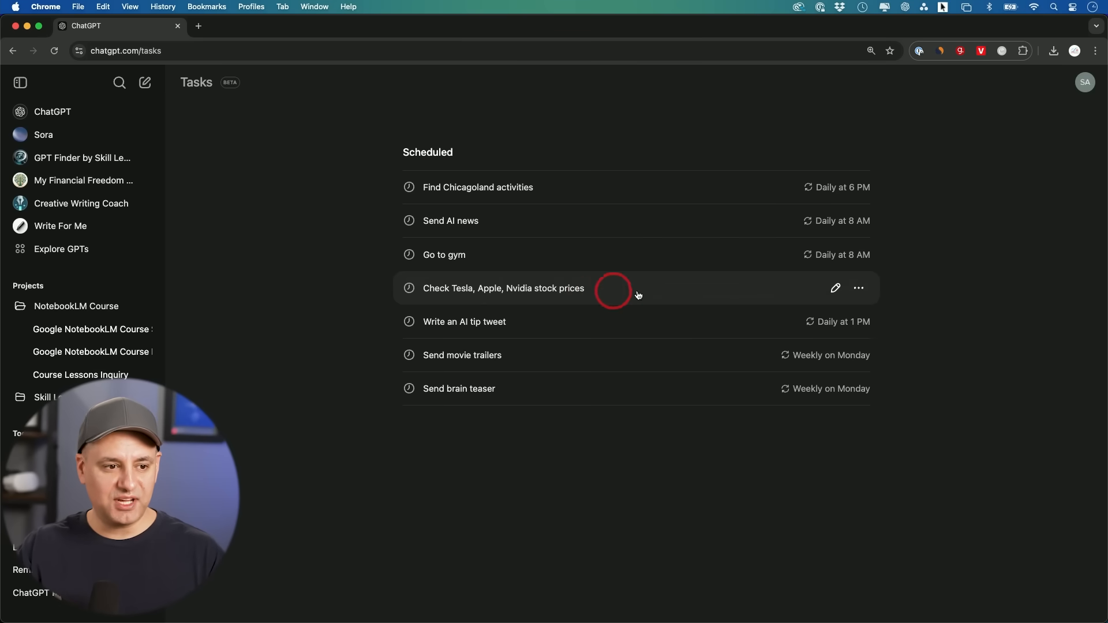
Review the 'Check Tesla, Apple, Nvidia stock prices' task and cancel without changes.
click(834, 288)
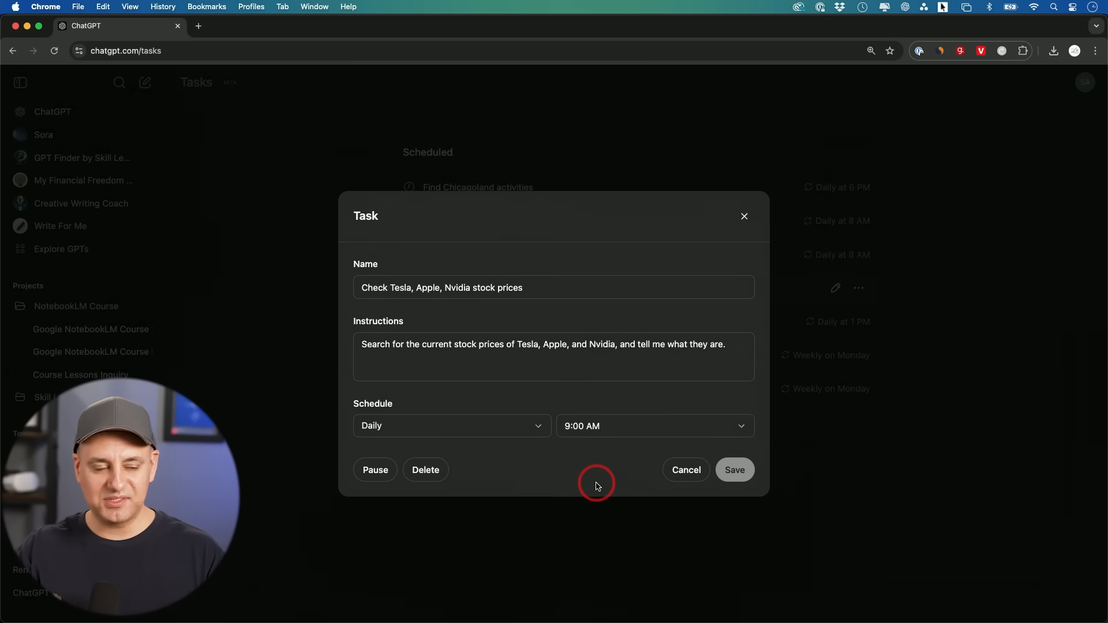
click(689, 470)
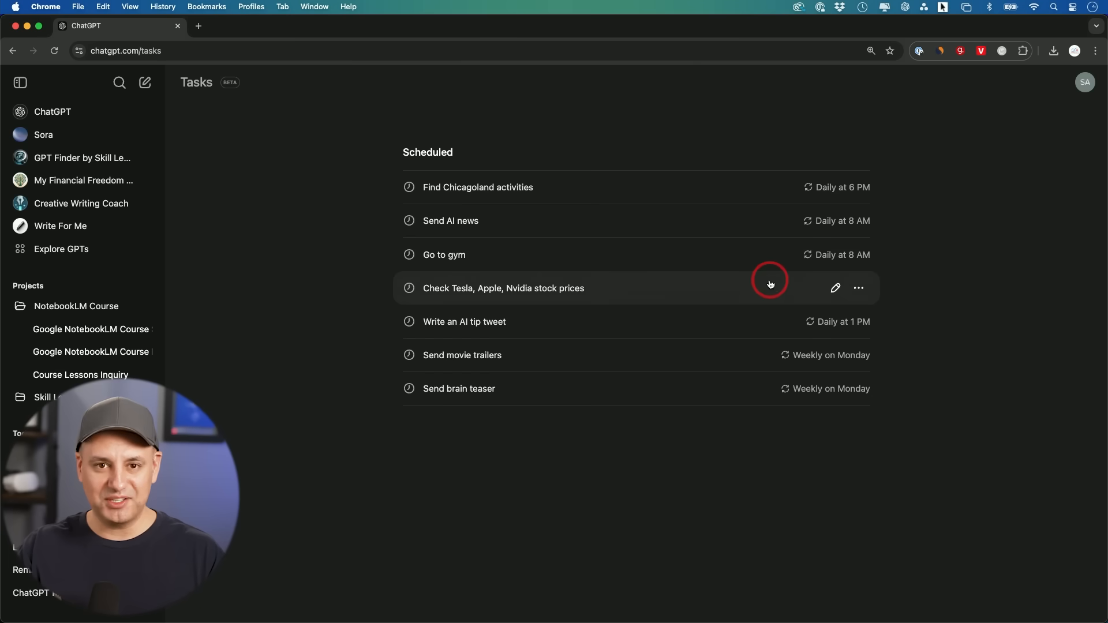
Save the 'Write an AI tip tweet' task as daily at 1:00 PM and view its output.
click(464, 321)
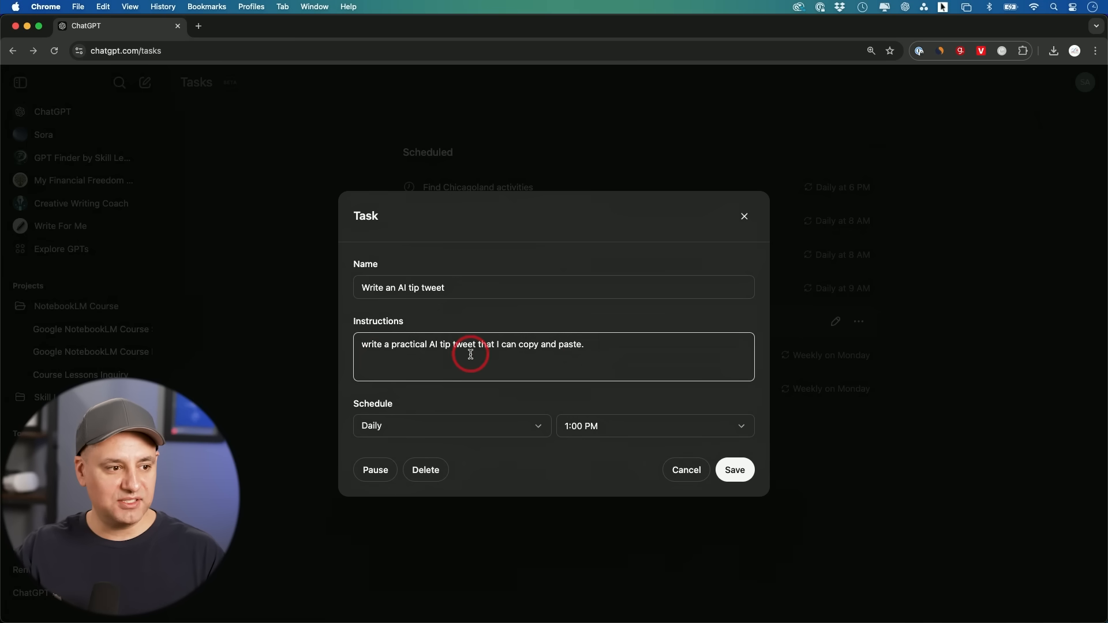
click(731, 472)
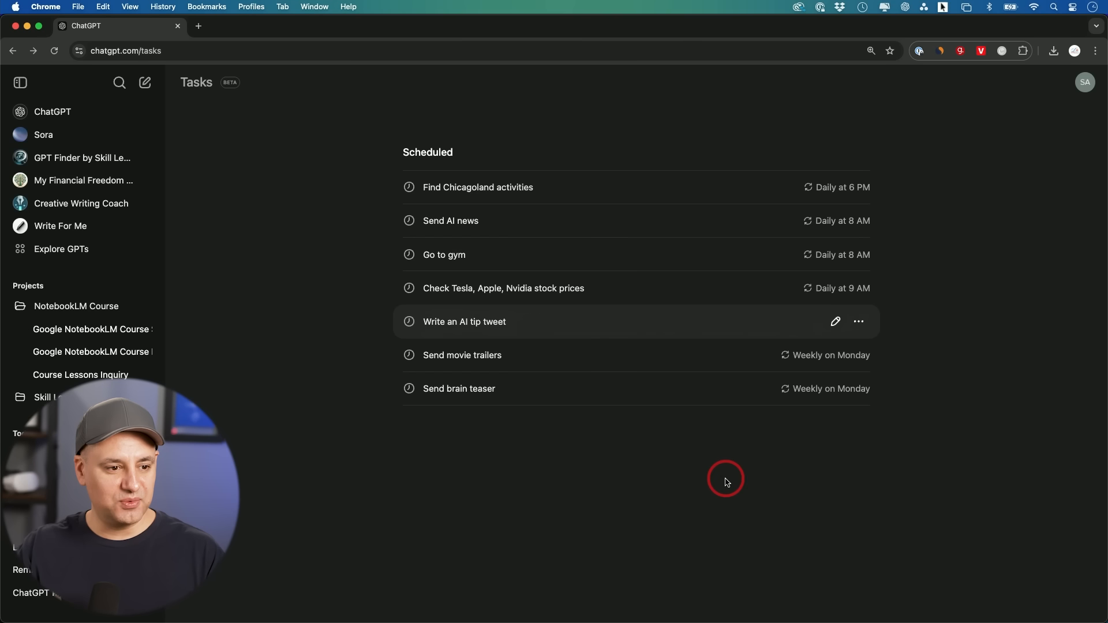
click(520, 323)
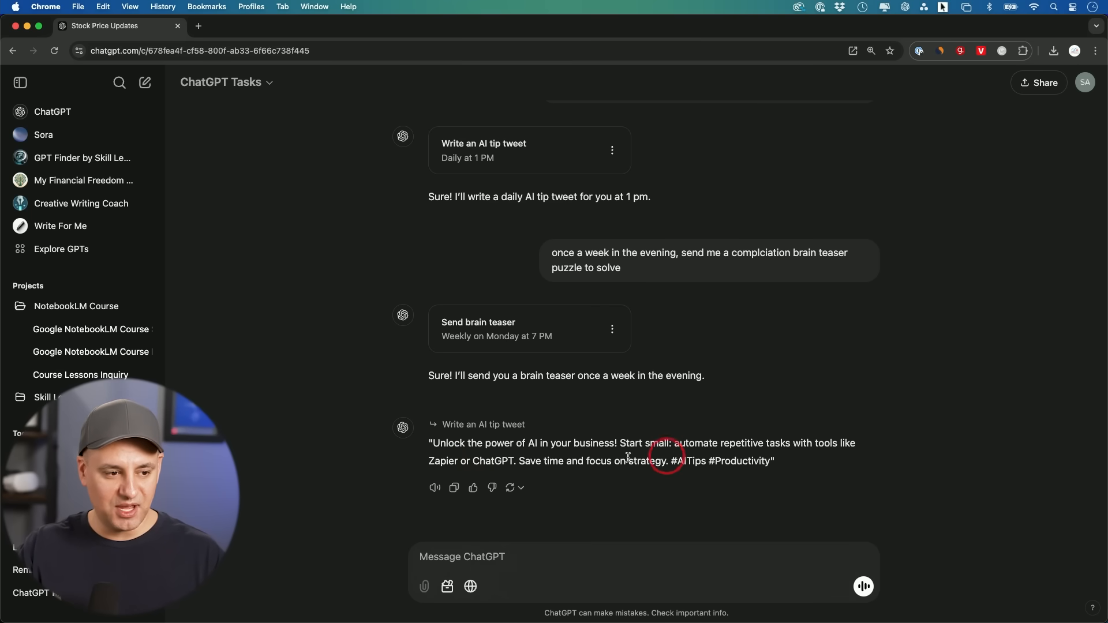
drag(436, 451, 803, 452)
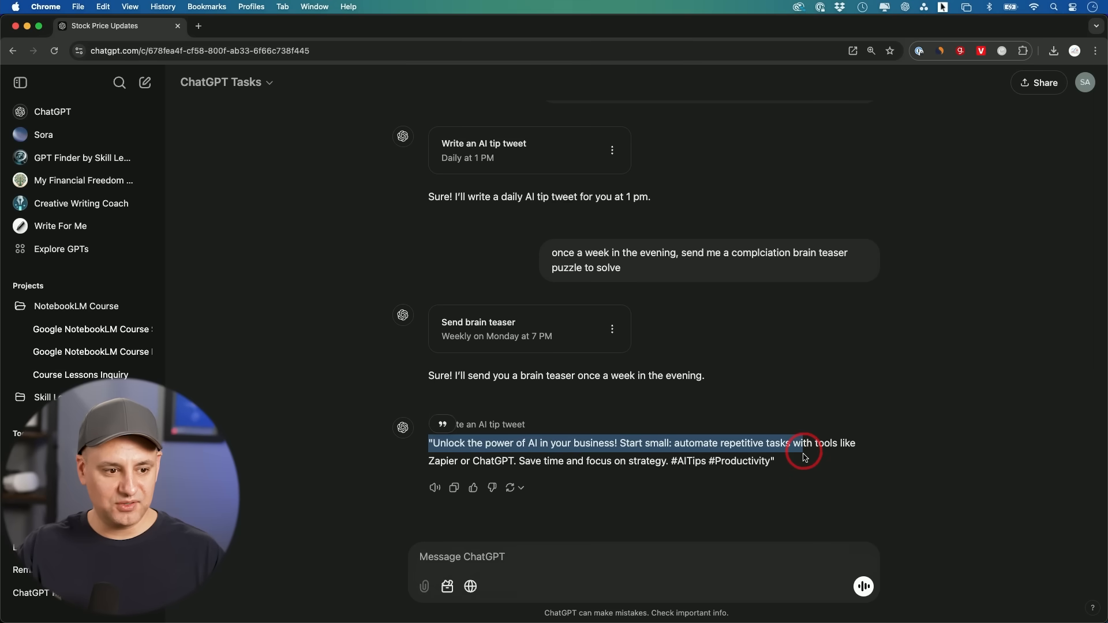
click(803, 466)
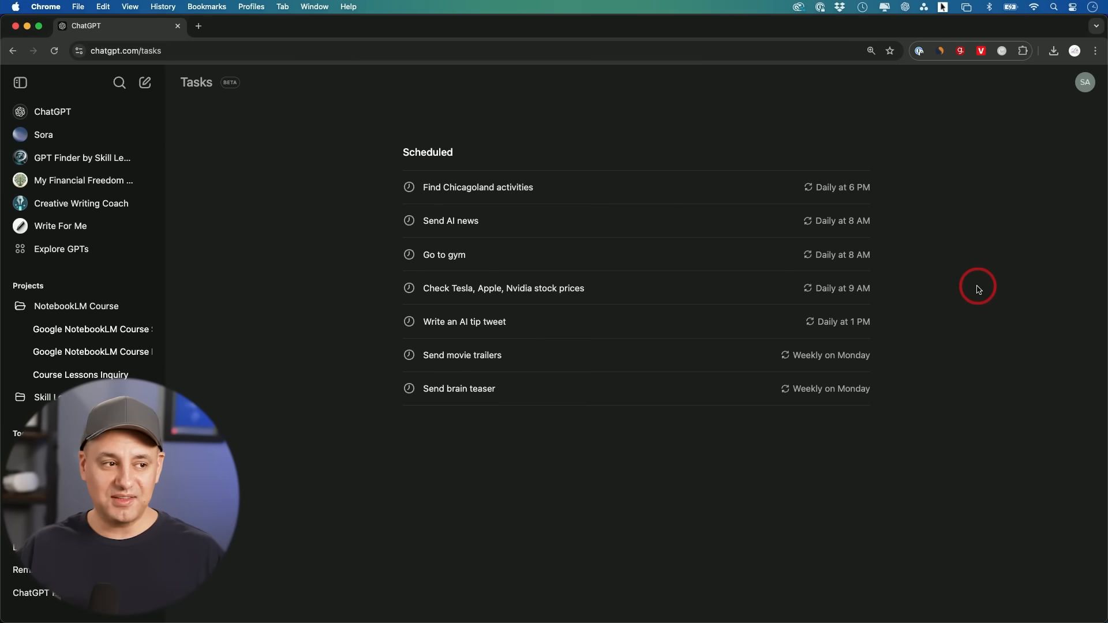
scroll(979, 290, down, 1)
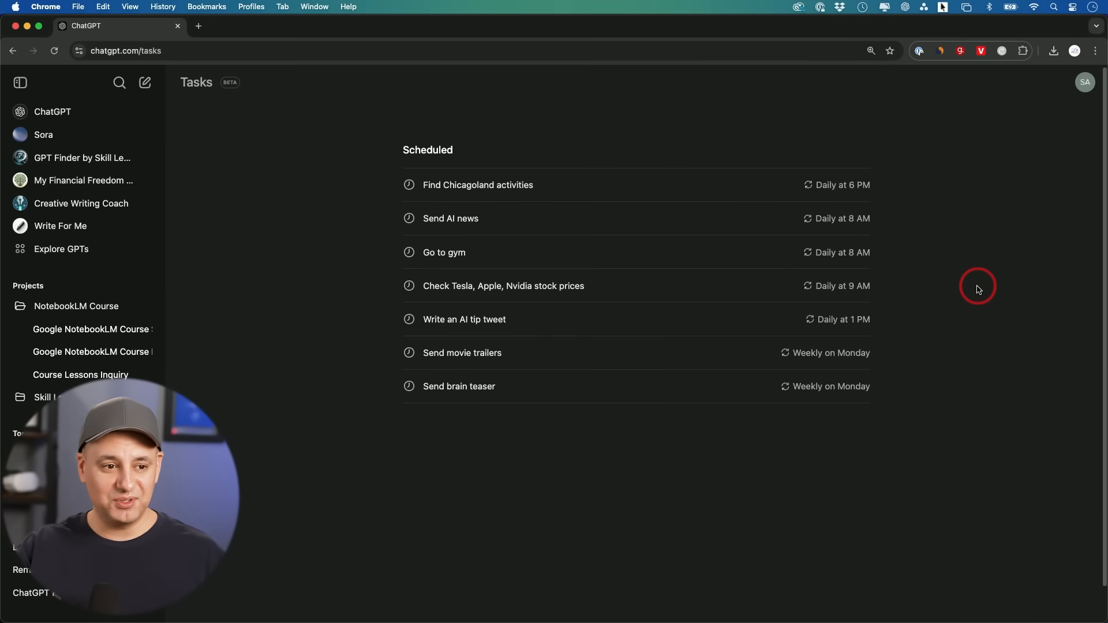